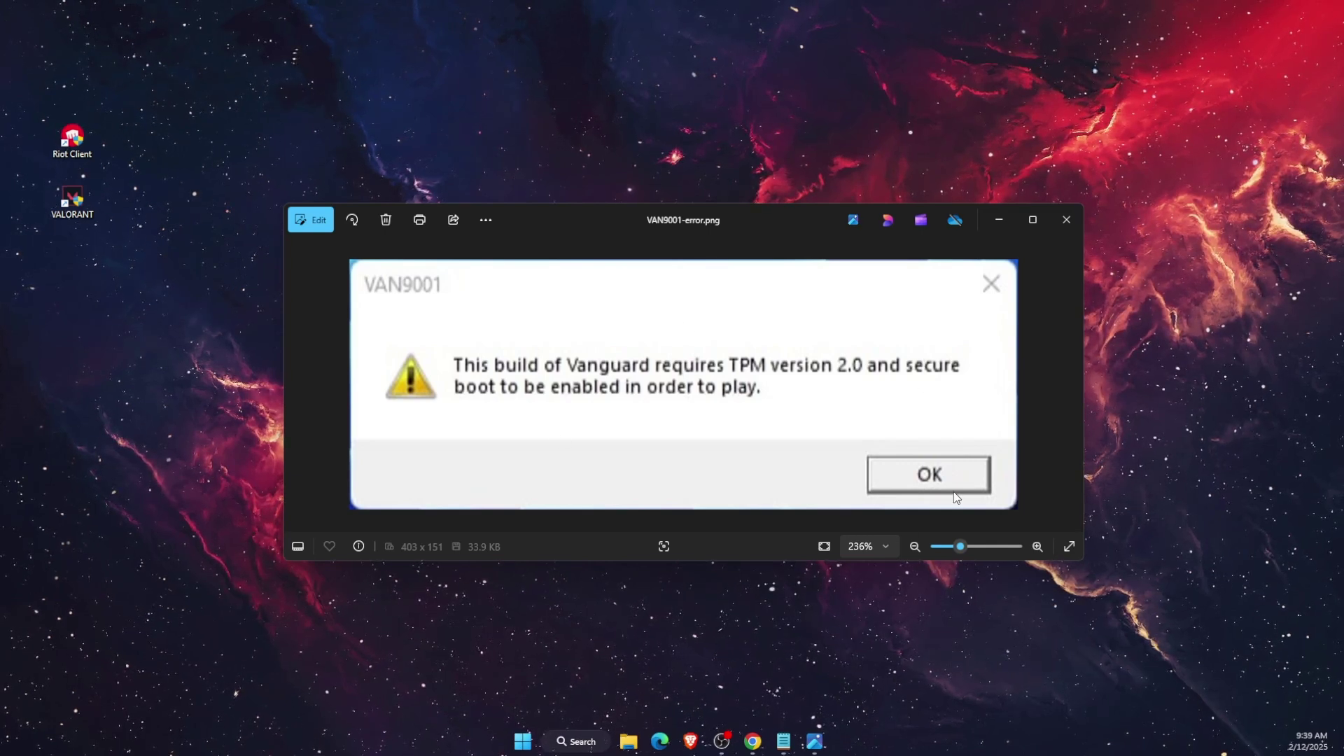
# Hide the Photos viewer and launch the Local Group Policy Editor from a 'local grou' search
pyautogui.click(1001, 221)
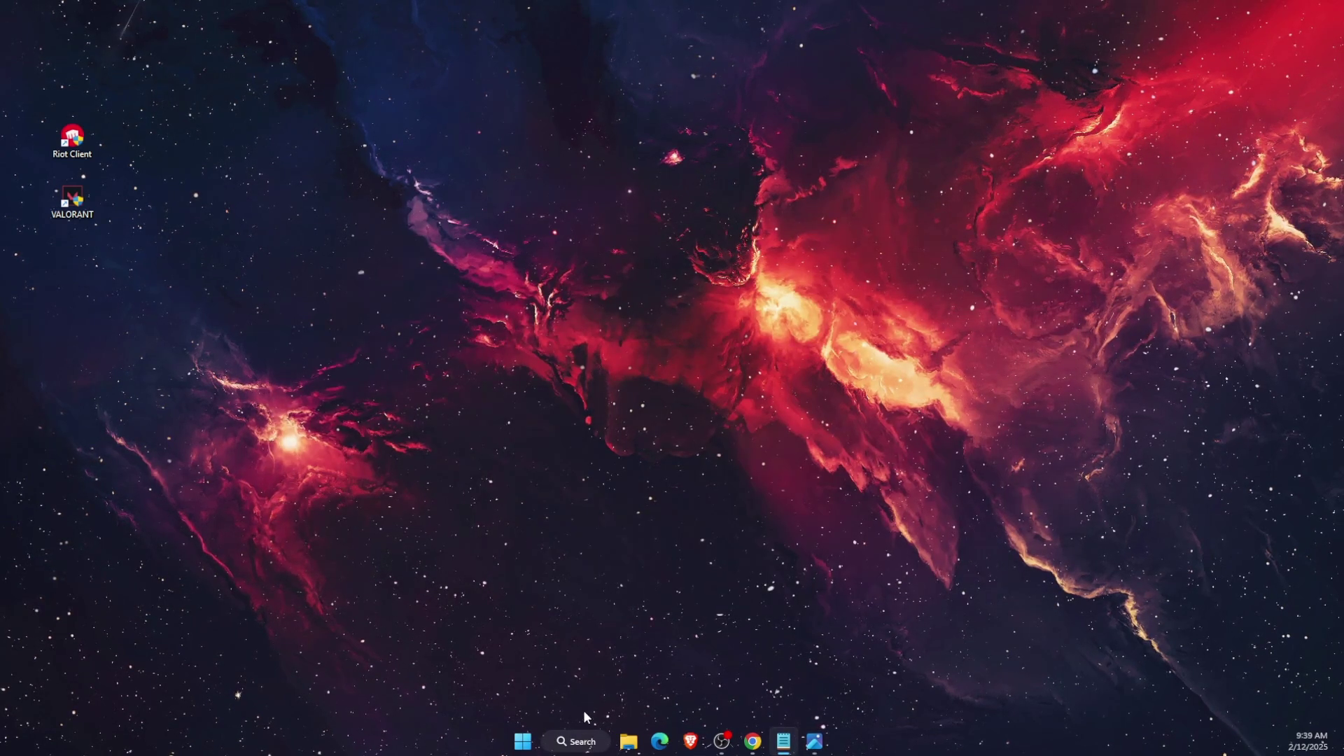
pyautogui.click(580, 742)
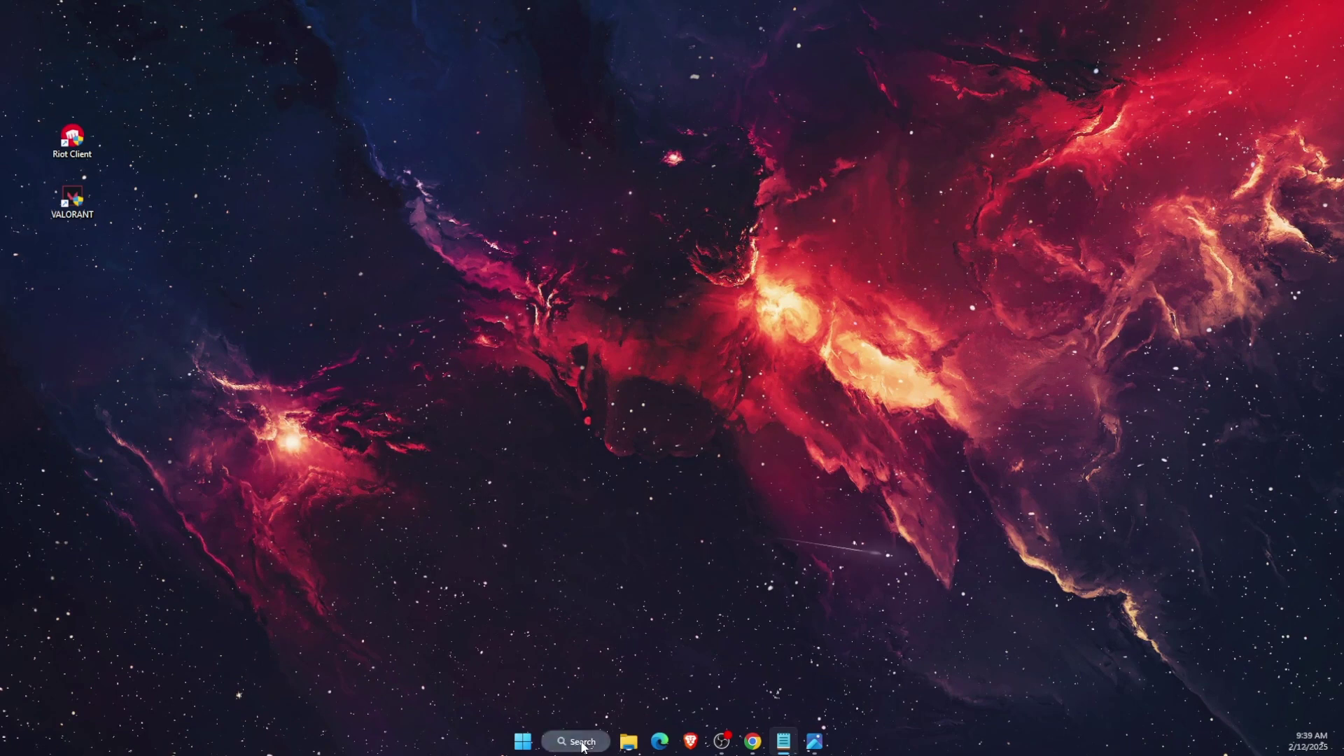
pyautogui.write('local ')
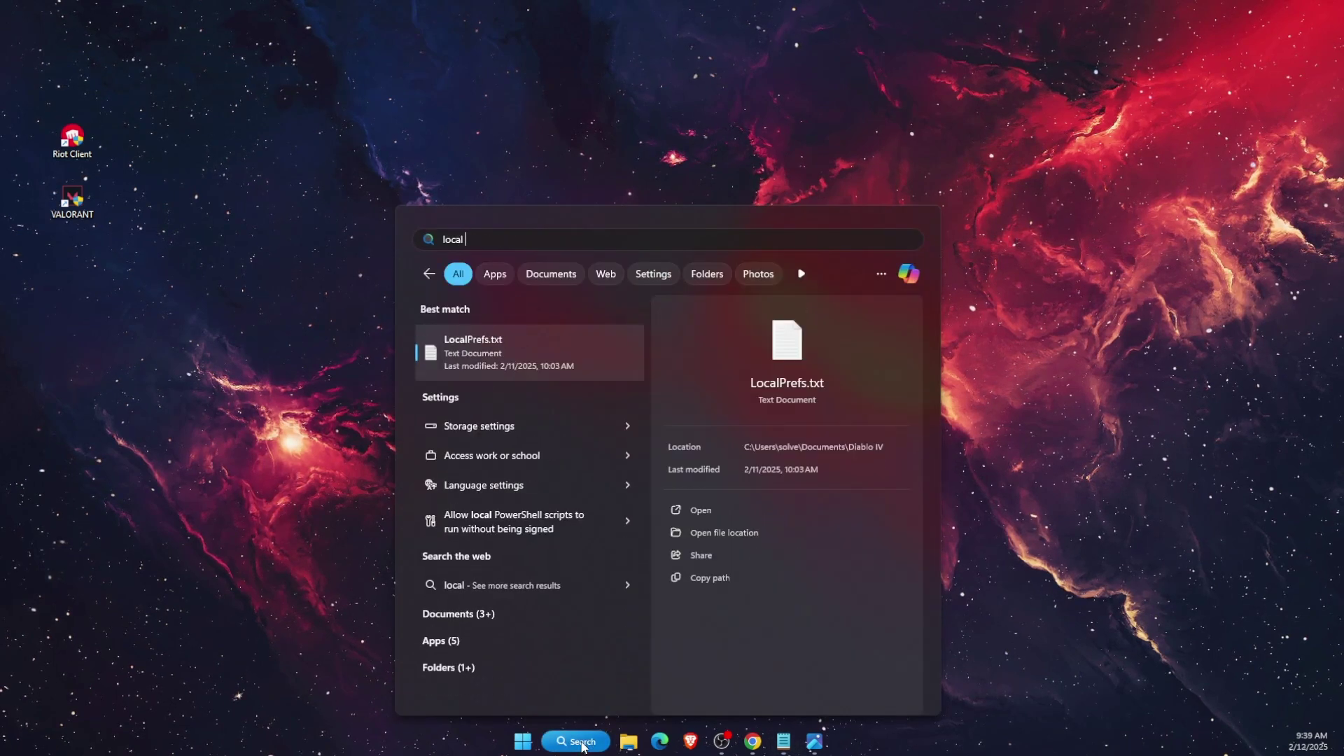
pyautogui.write('grou')
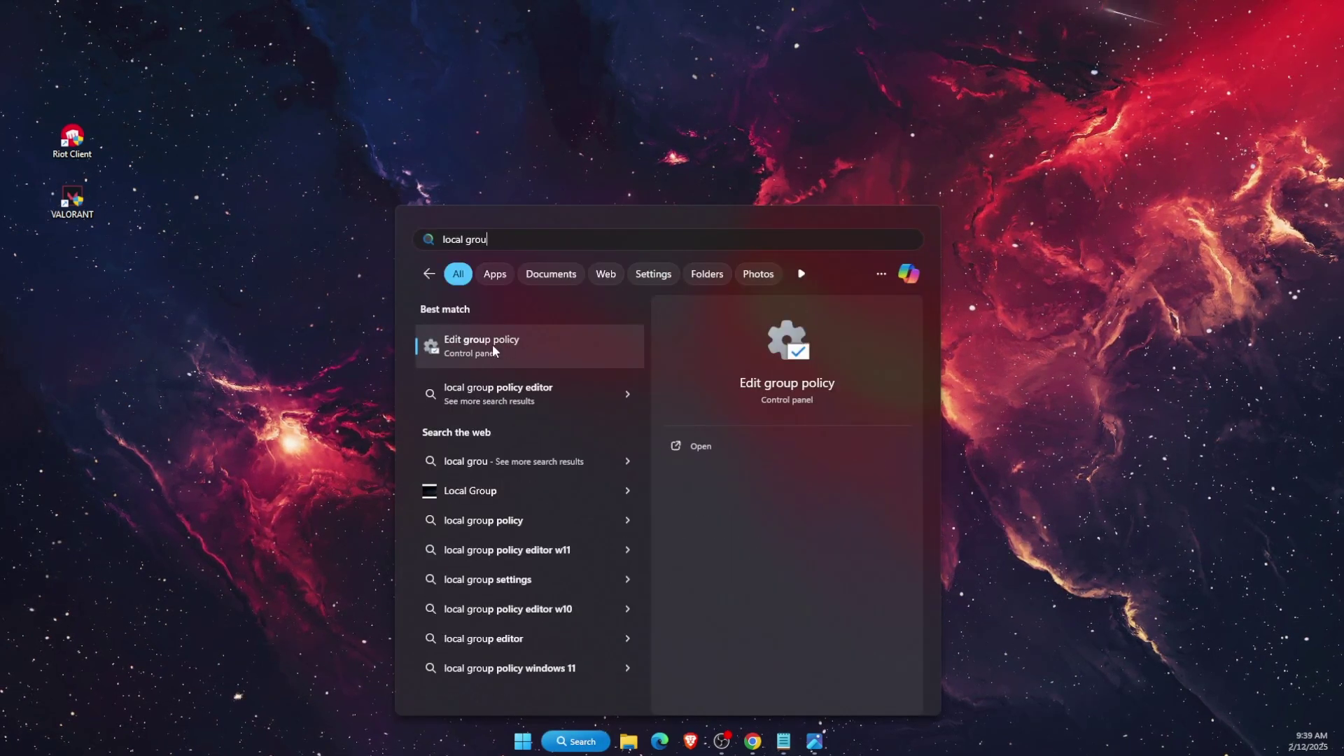
pyautogui.click(525, 346)
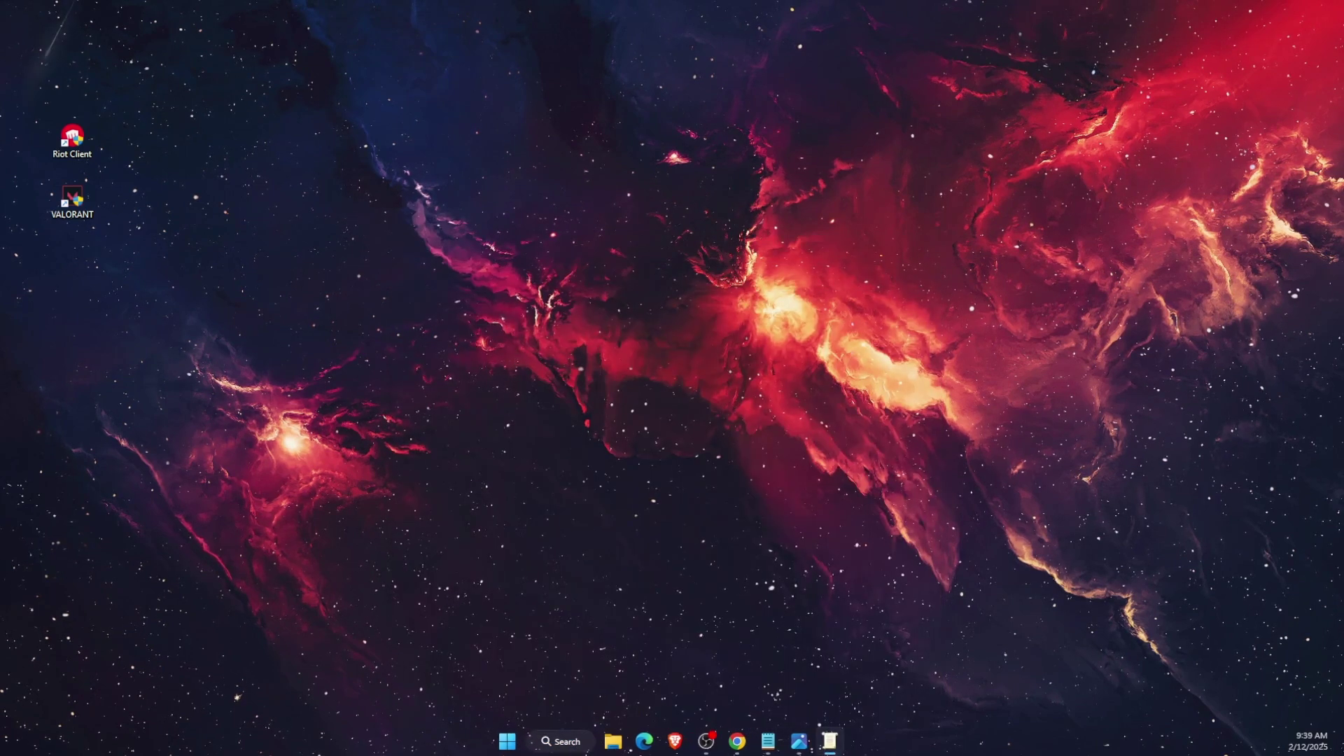
pyautogui.moveTo(704, 318); pyautogui.dragTo(712, 258)
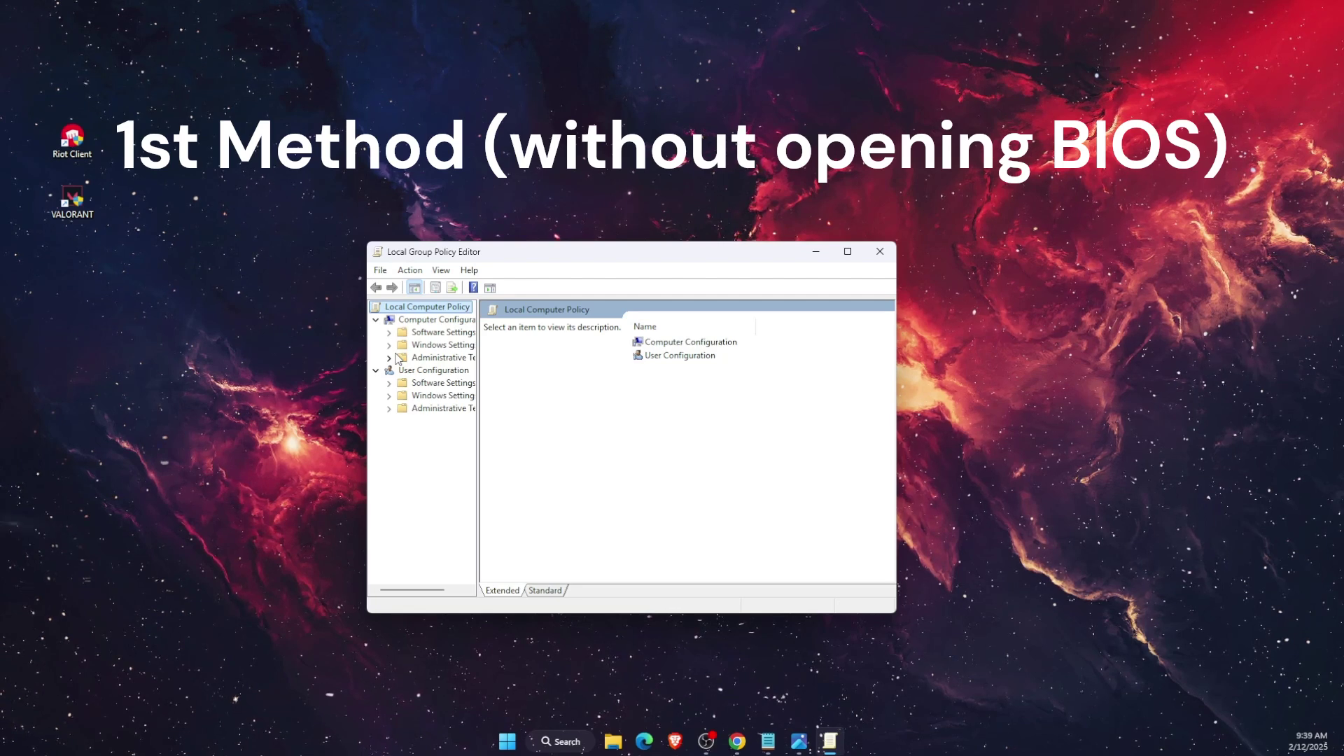
# Expand Administrative Templates > Windows Components > BitLocker Drive Encryption to reach Operating System Drives
pyautogui.click(376, 370)
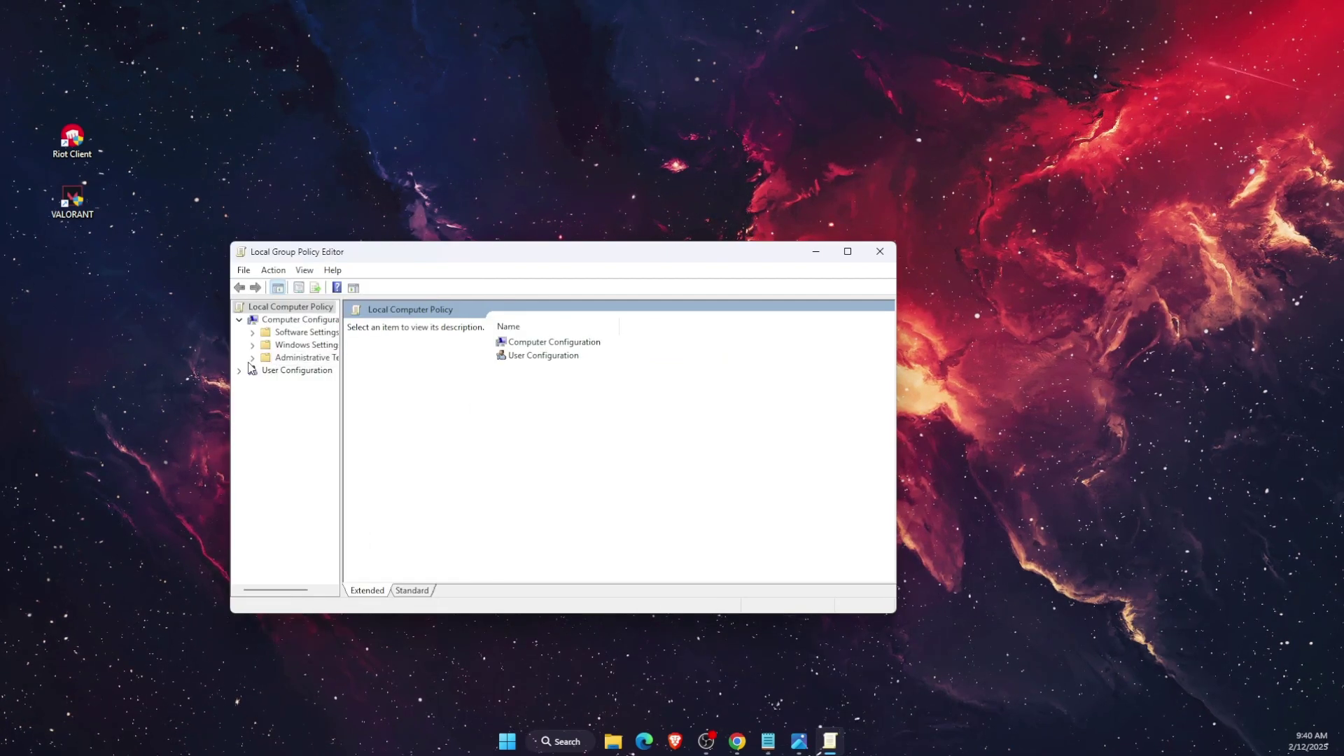
pyautogui.click(253, 358)
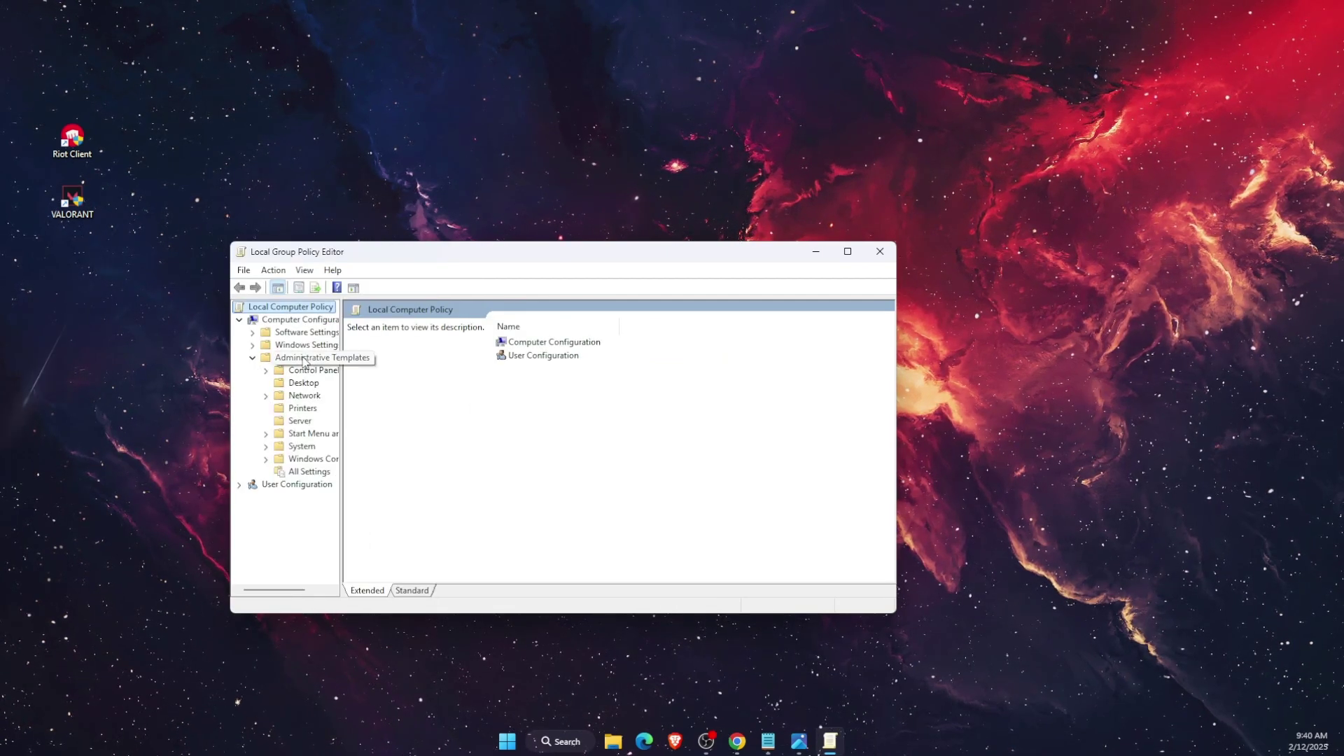
pyautogui.click(266, 460)
pyautogui.moveTo(258, 591); pyautogui.dragTo(266, 592)
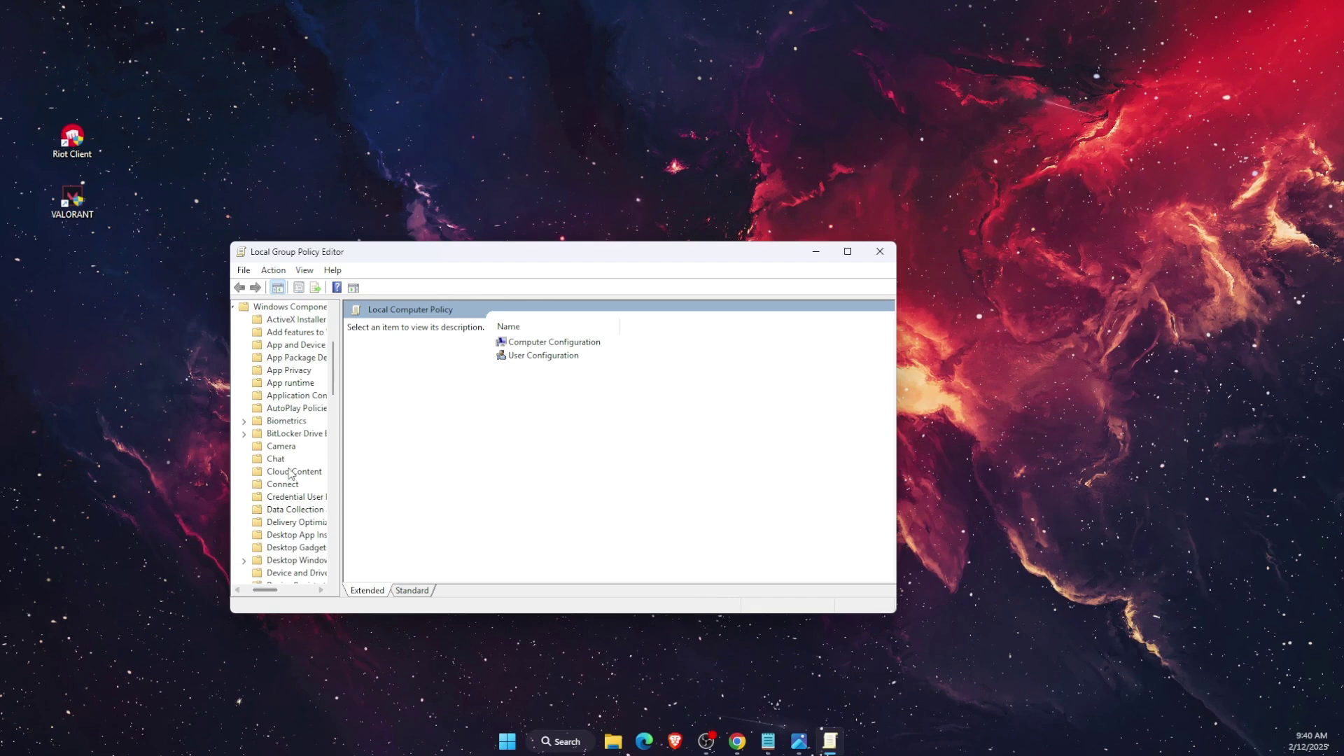
pyautogui.click(283, 435)
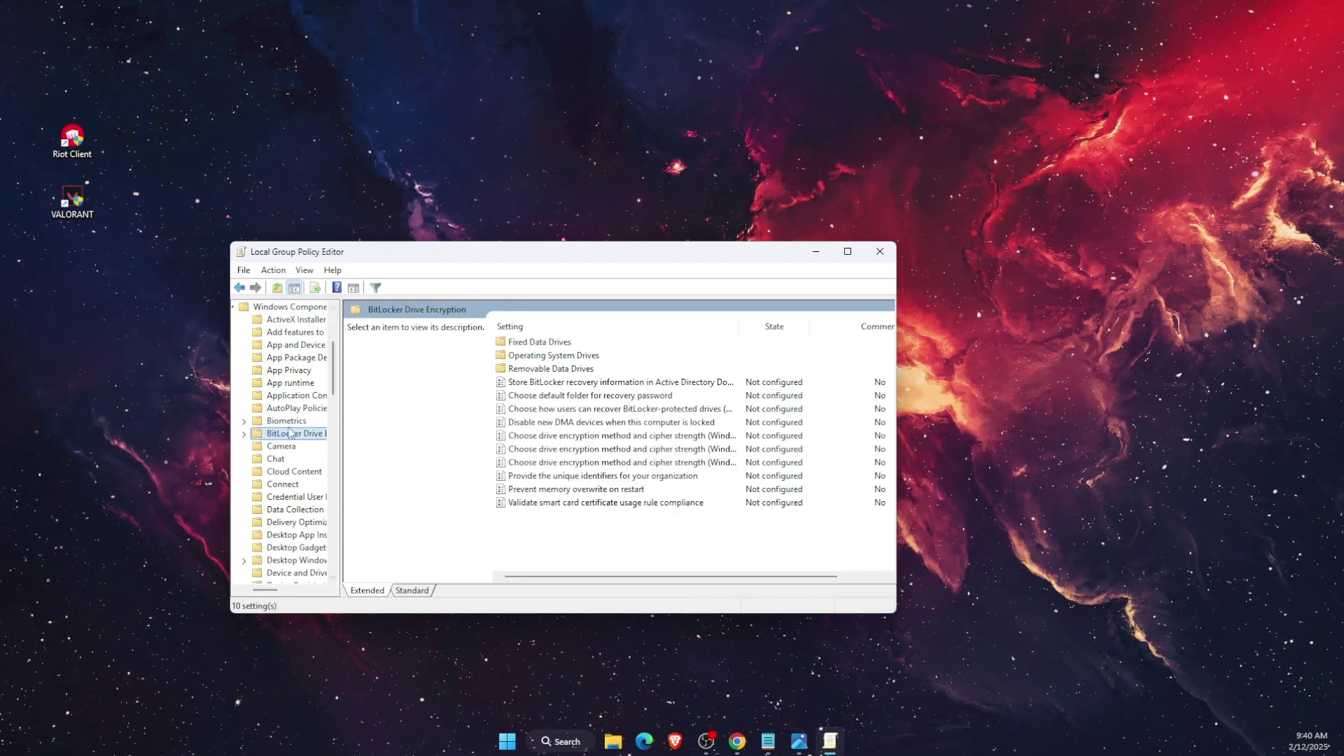
pyautogui.click(245, 434)
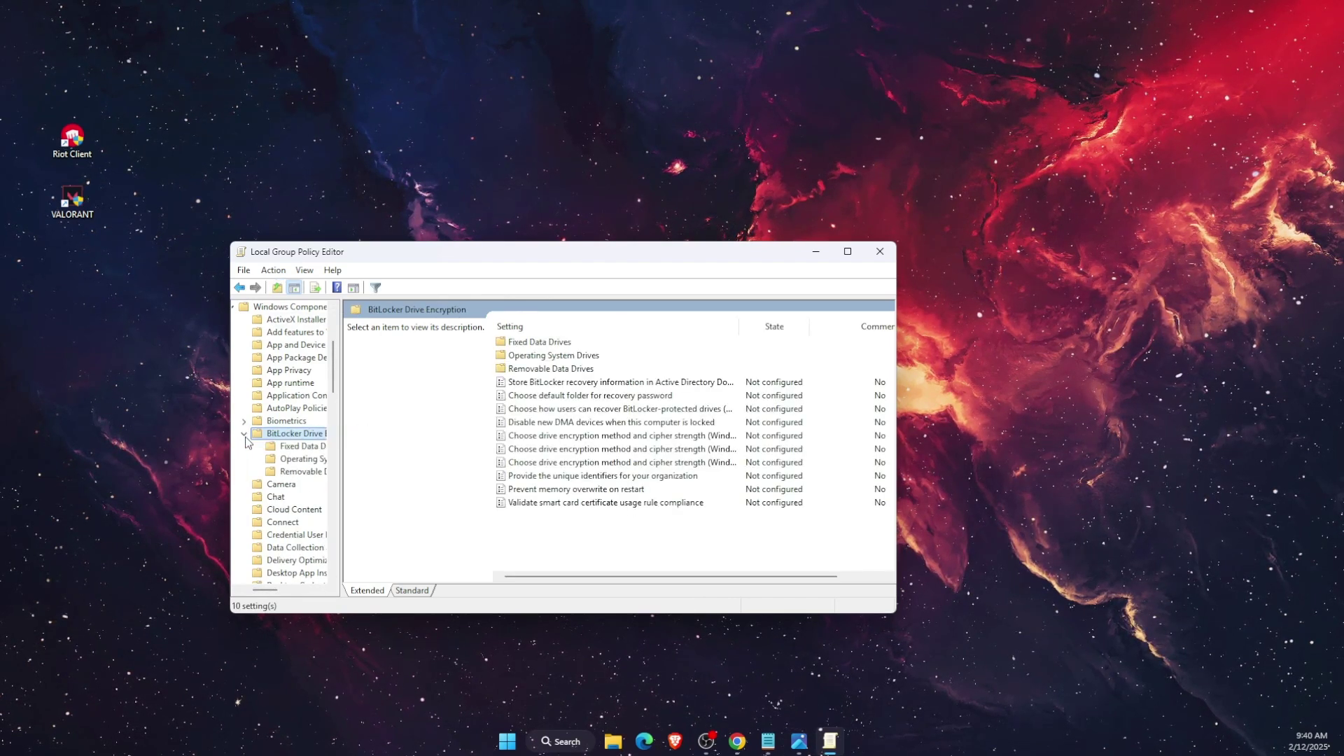
pyautogui.click(289, 464)
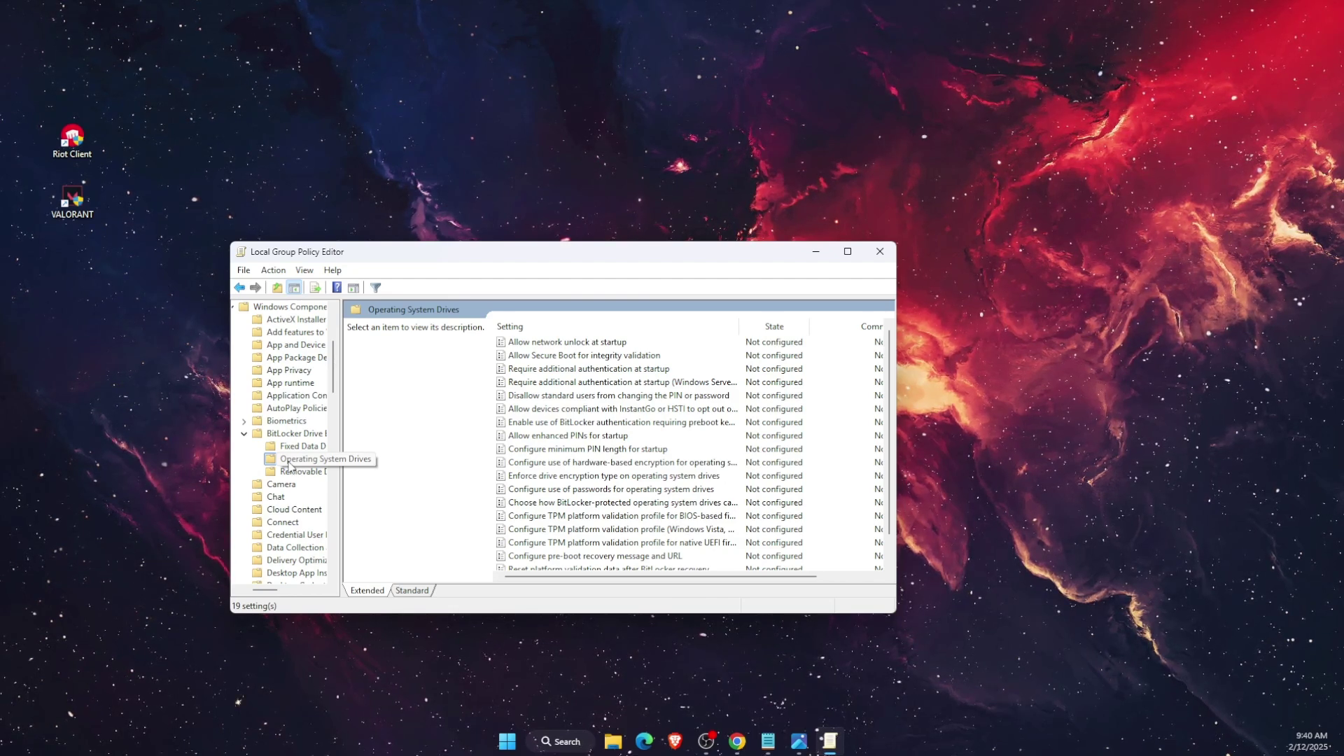
# Enable 'Require additional authentication at startup', keeping the default Allow TPM options, and confirm
pyautogui.click(592, 371)
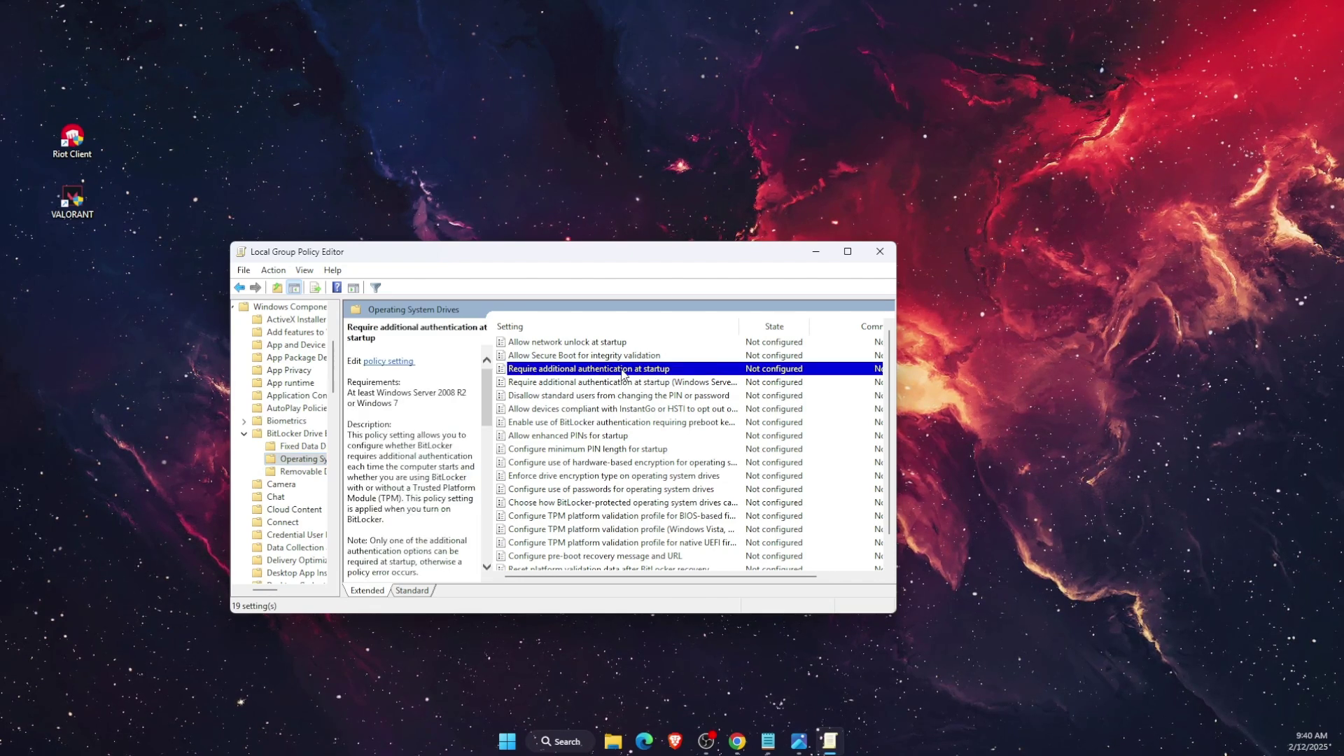
pyautogui.doubleClick(676, 372)
pyautogui.moveTo(313, 52); pyautogui.dragTo(635, 227)
pyautogui.click(386, 304)
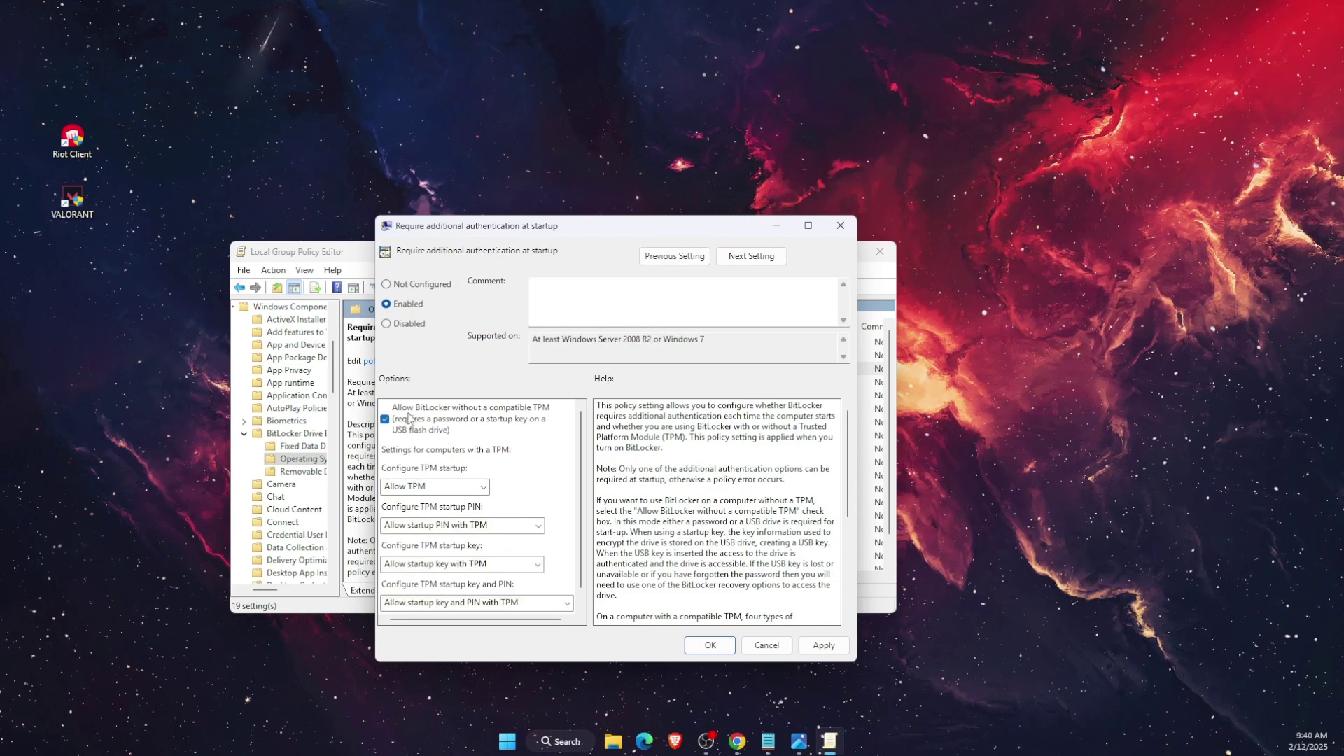
pyautogui.click(710, 645)
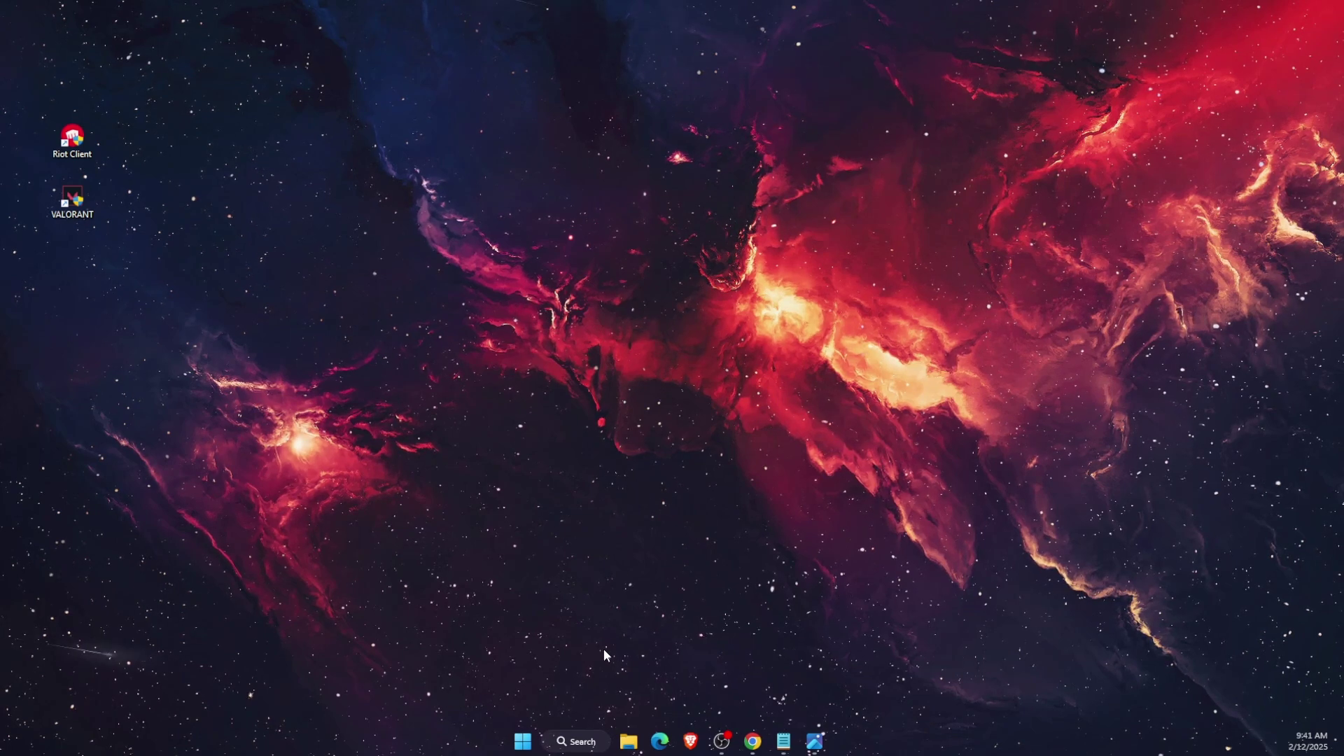
# Open System Information from a 'sys' search and check that Secure Boot State is On
pyautogui.click(576, 741)
pyautogui.write('sys')
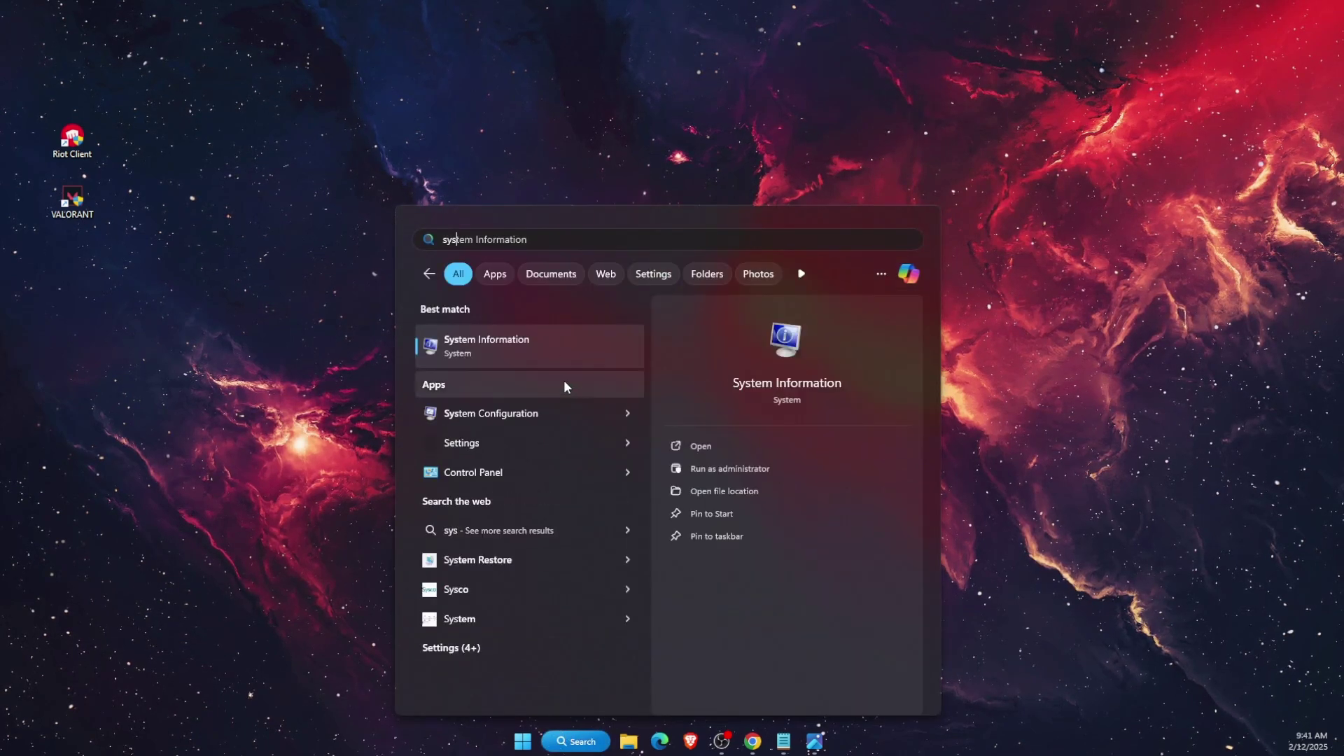
pyautogui.click(556, 354)
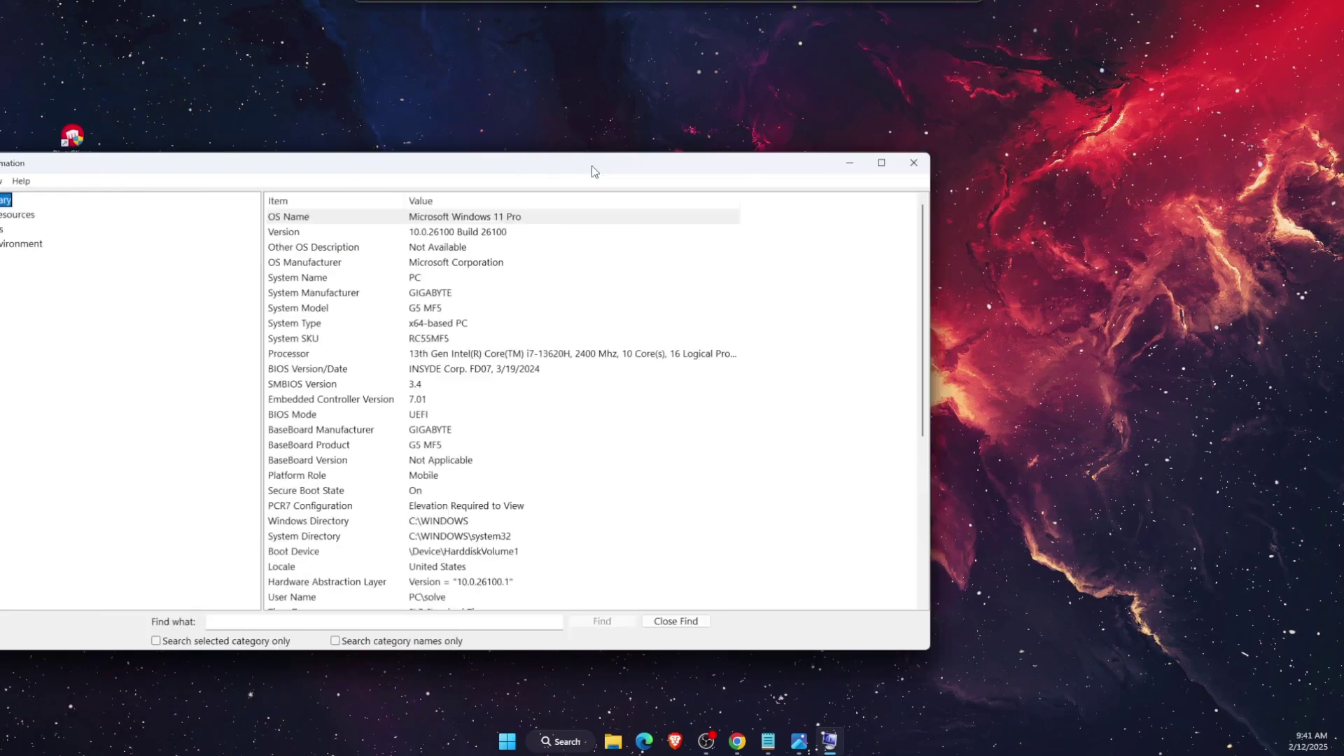
pyautogui.moveTo(591, 165); pyautogui.dragTo(824, 161)
pyautogui.click(577, 488)
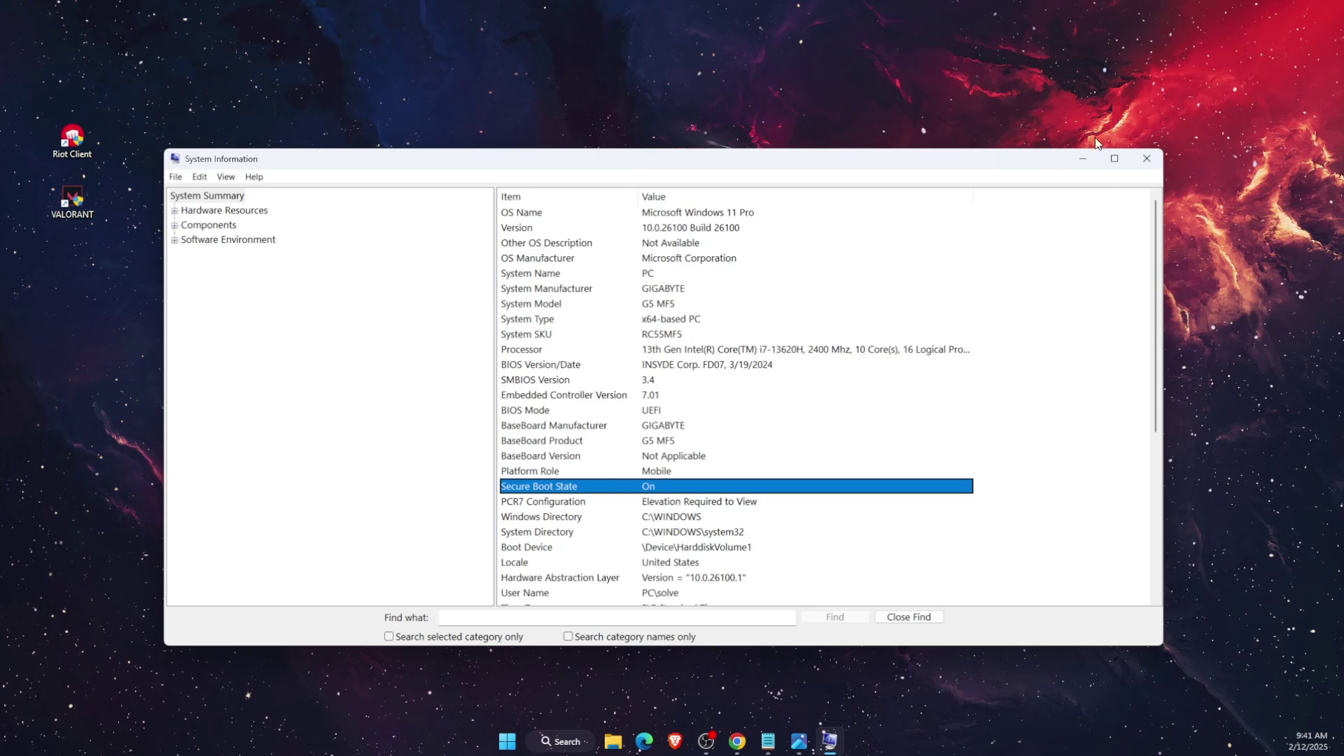
# Close System Information, open tpm.msc, confirm 'The TPM is ready for use', then close it
pyautogui.click(1147, 158)
pyautogui.click(571, 744)
pyautogui.write('t')
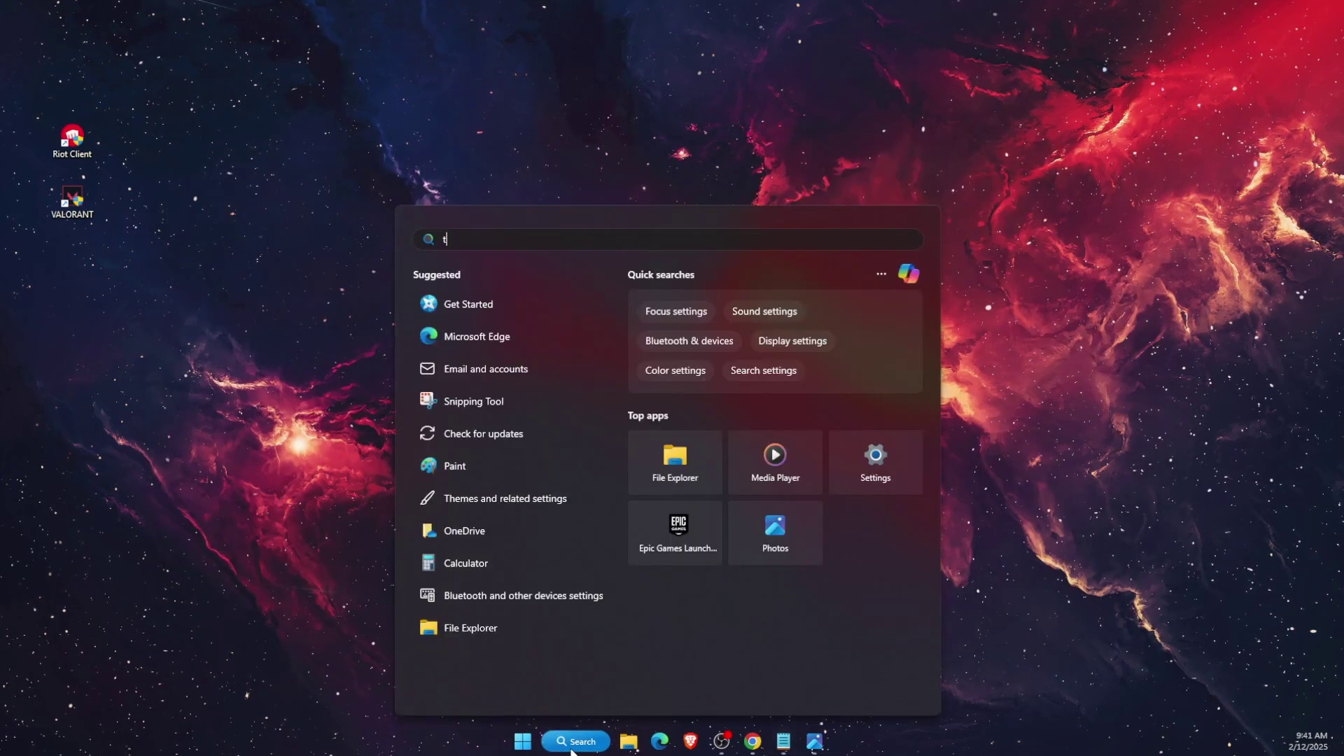
pyautogui.write('pm.')
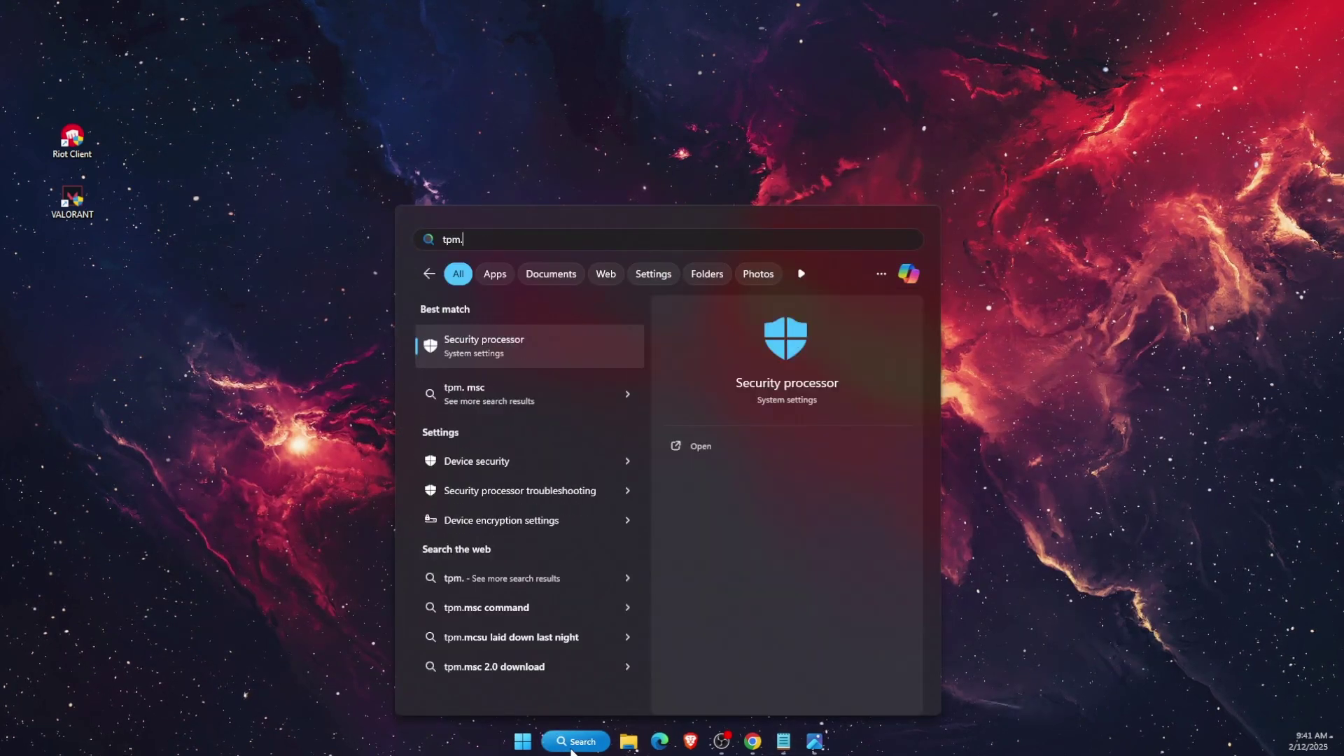
pyautogui.write('mdc')
pyautogui.press('BackSpace')
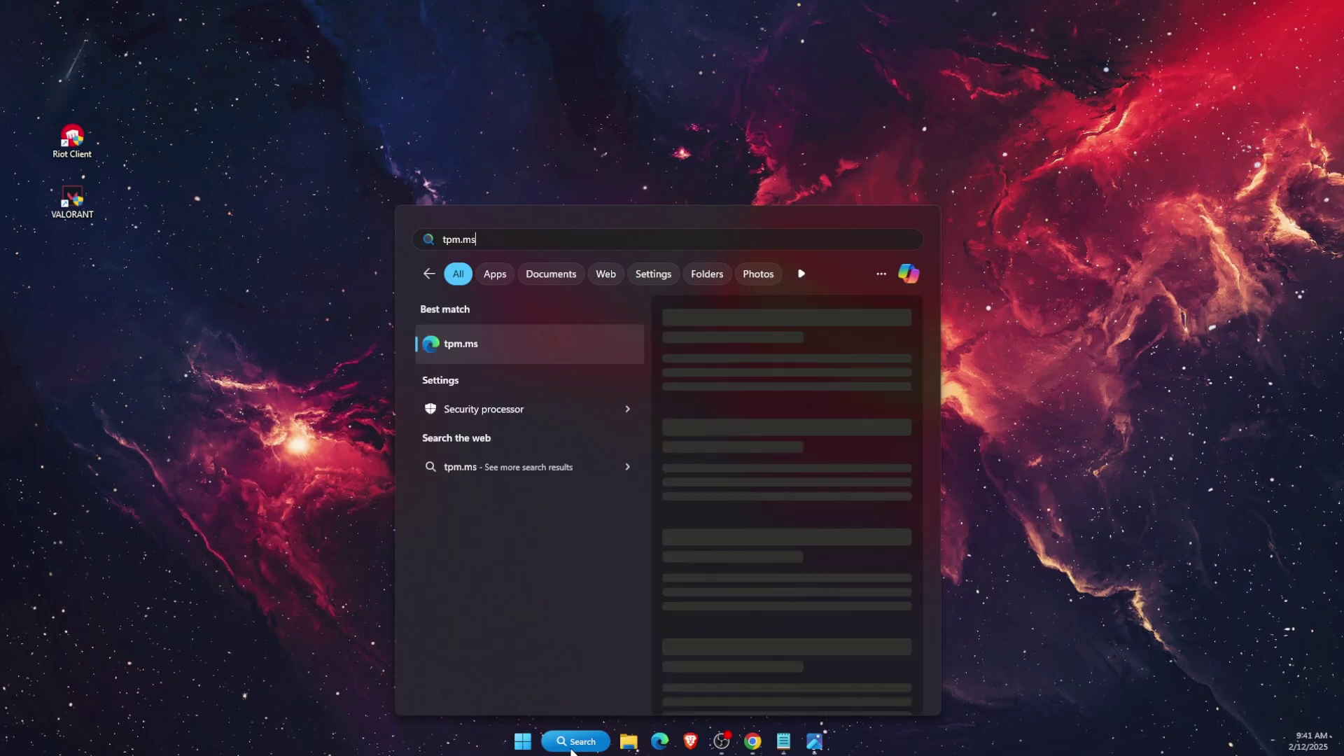
pyautogui.write('sc')
pyautogui.click(515, 347)
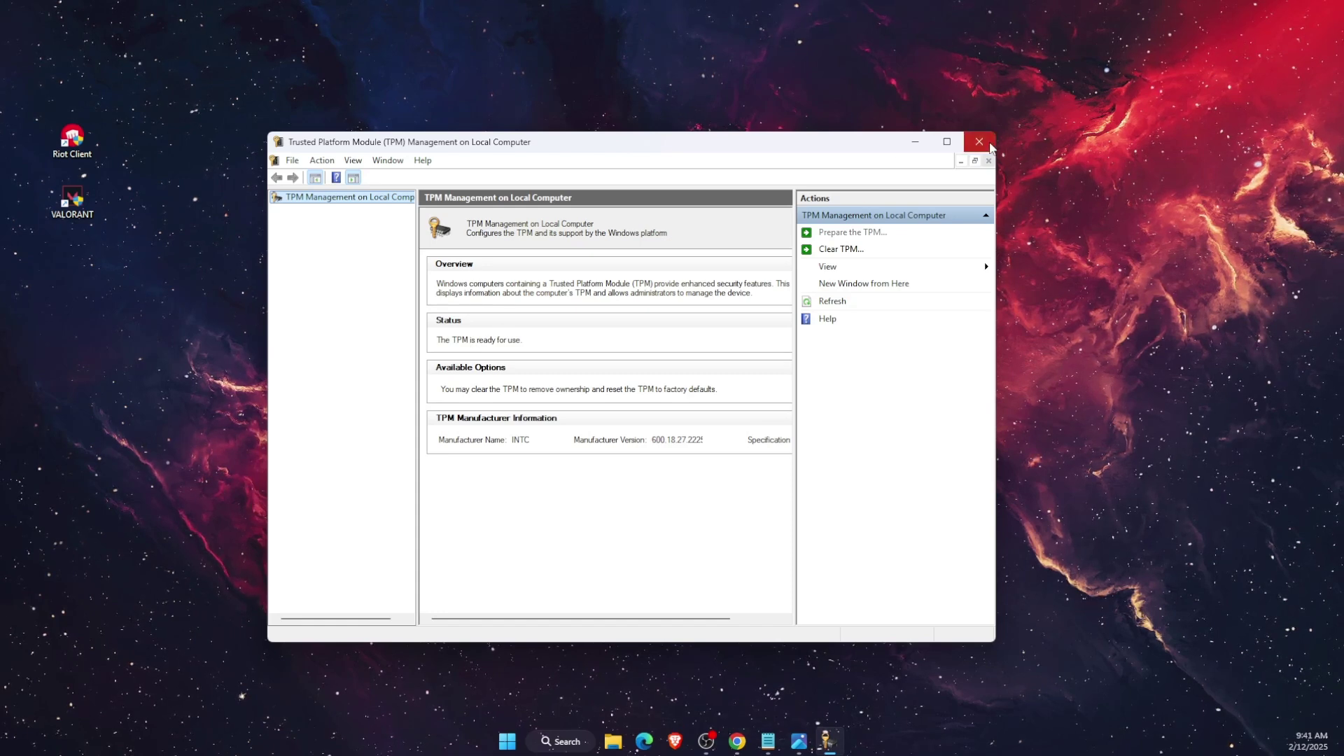
pyautogui.click(980, 142)
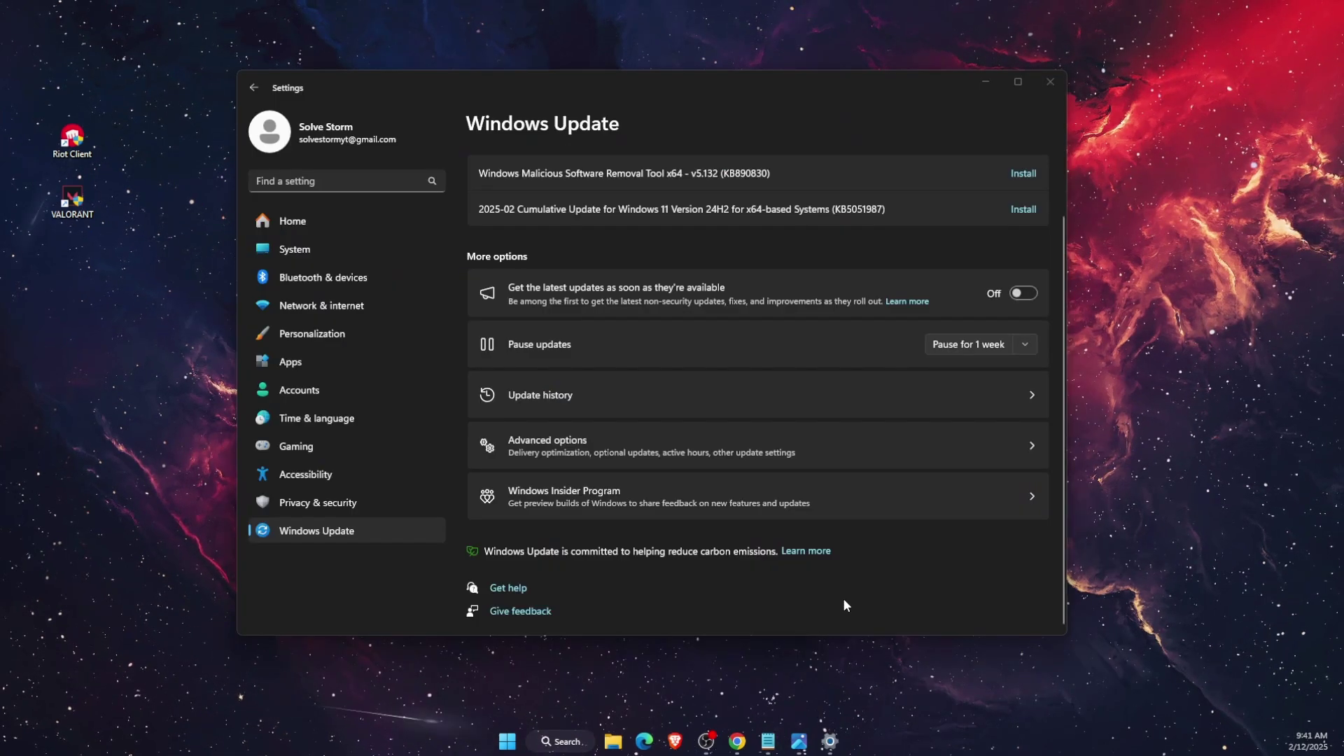
# From Windows Update Advanced options > Recovery, restart now into Advanced startup
pyautogui.click(585, 444)
pyautogui.scroll(-2, 621, 442)
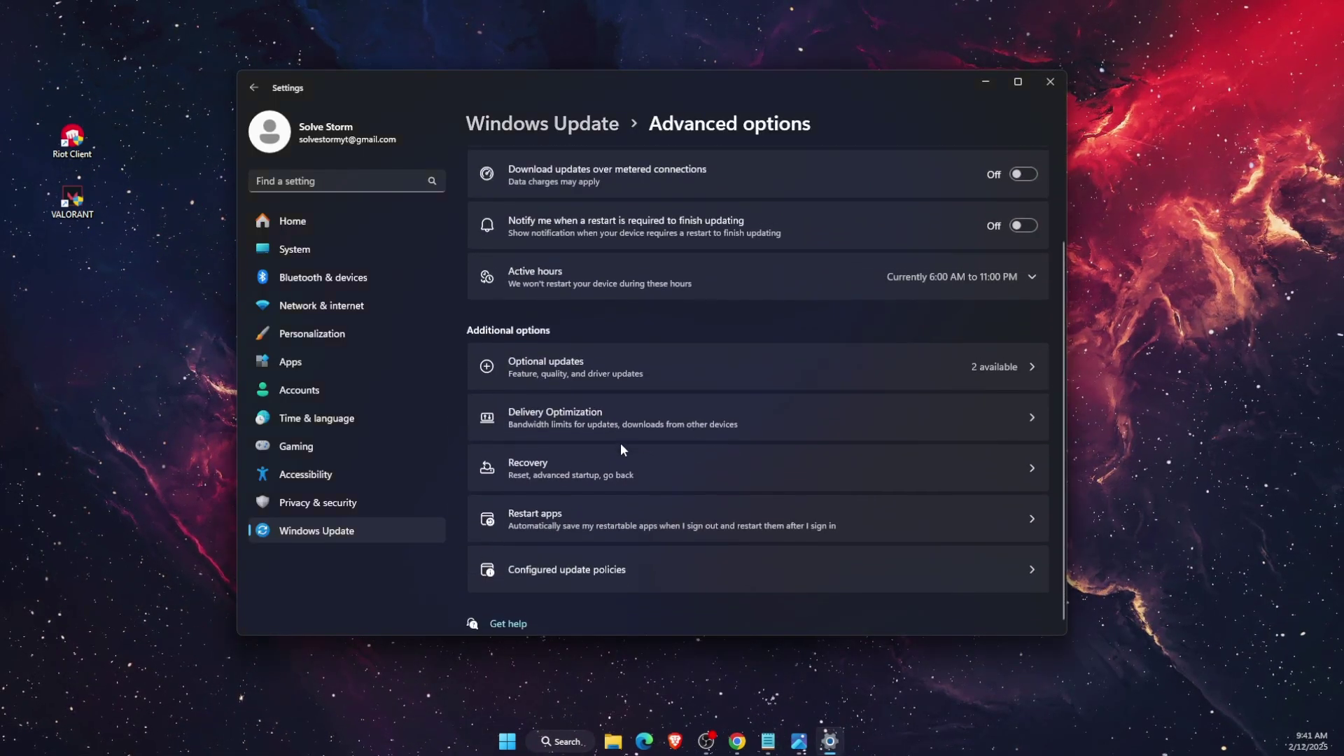
pyautogui.click(560, 464)
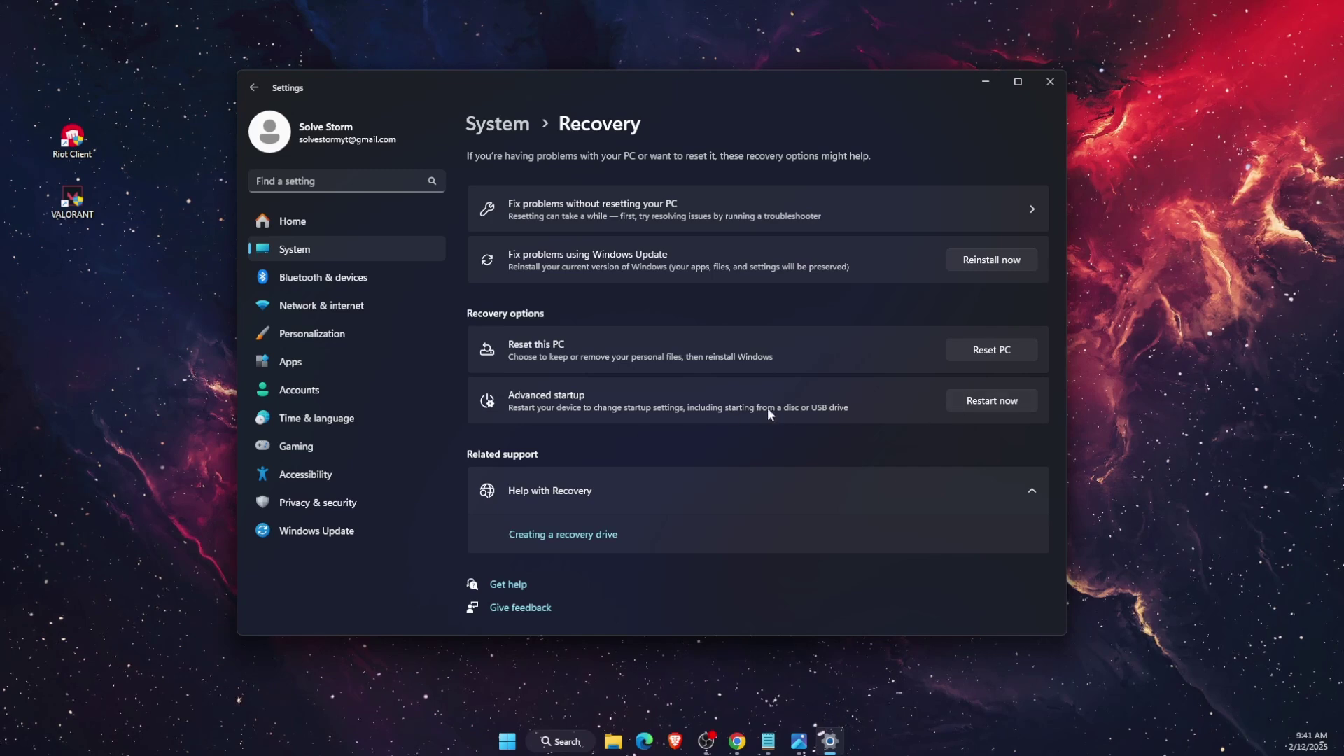
pyautogui.click(1003, 399)
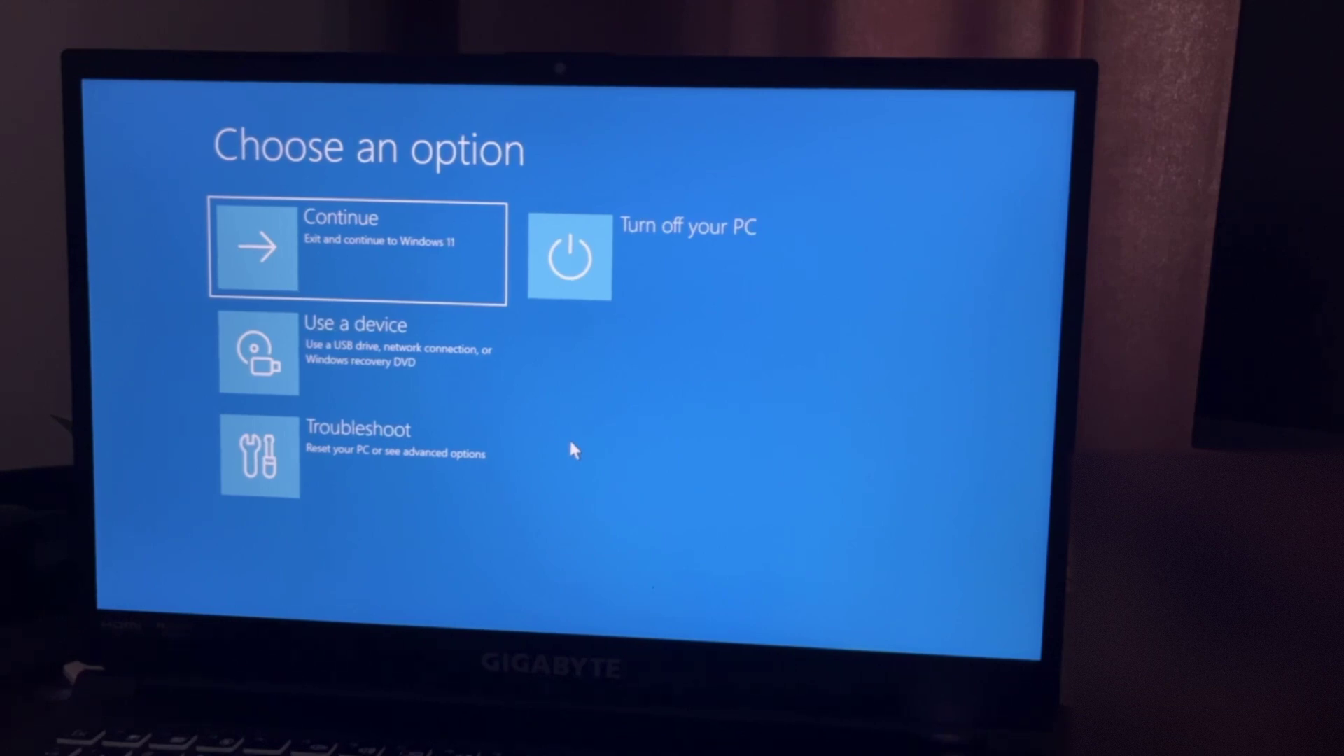
# Choose Troubleshoot > Advanced options > UEFI Firmware Settings and restart into firmware setup
pyautogui.click(438, 457)
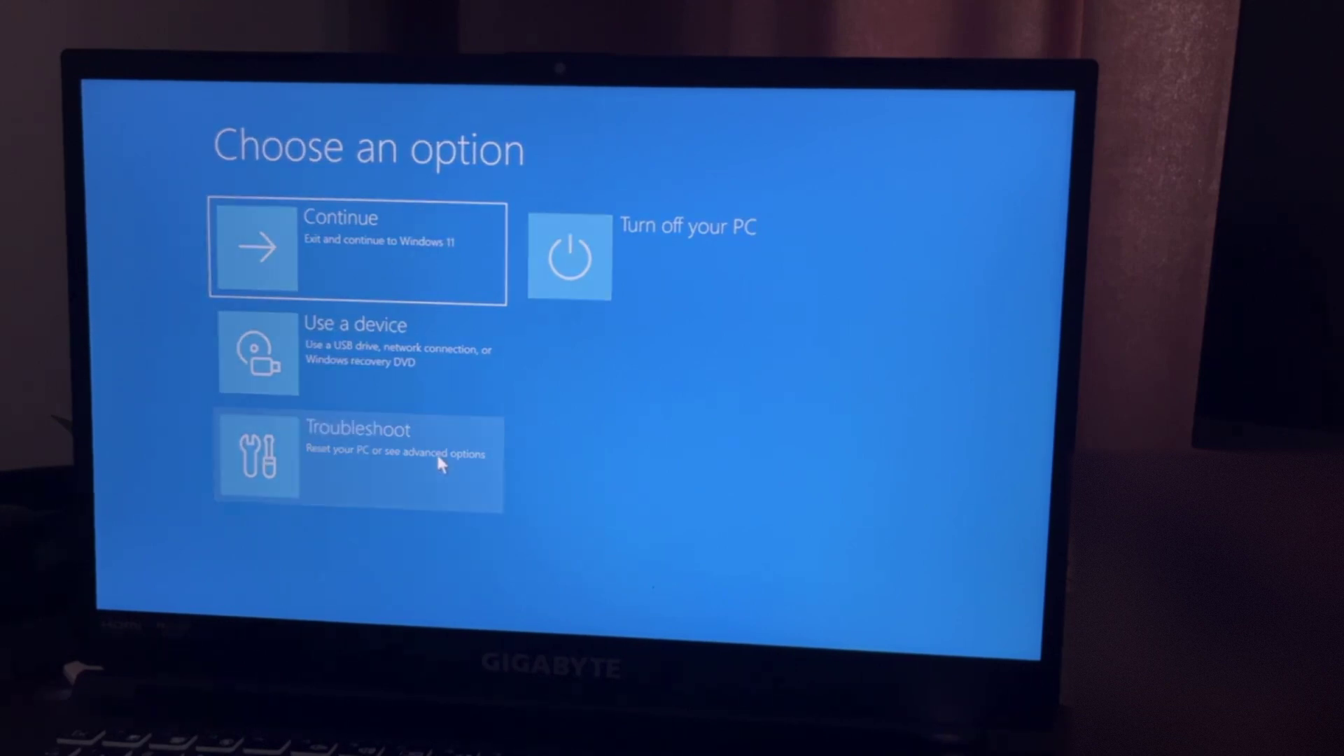
pyautogui.click(399, 395)
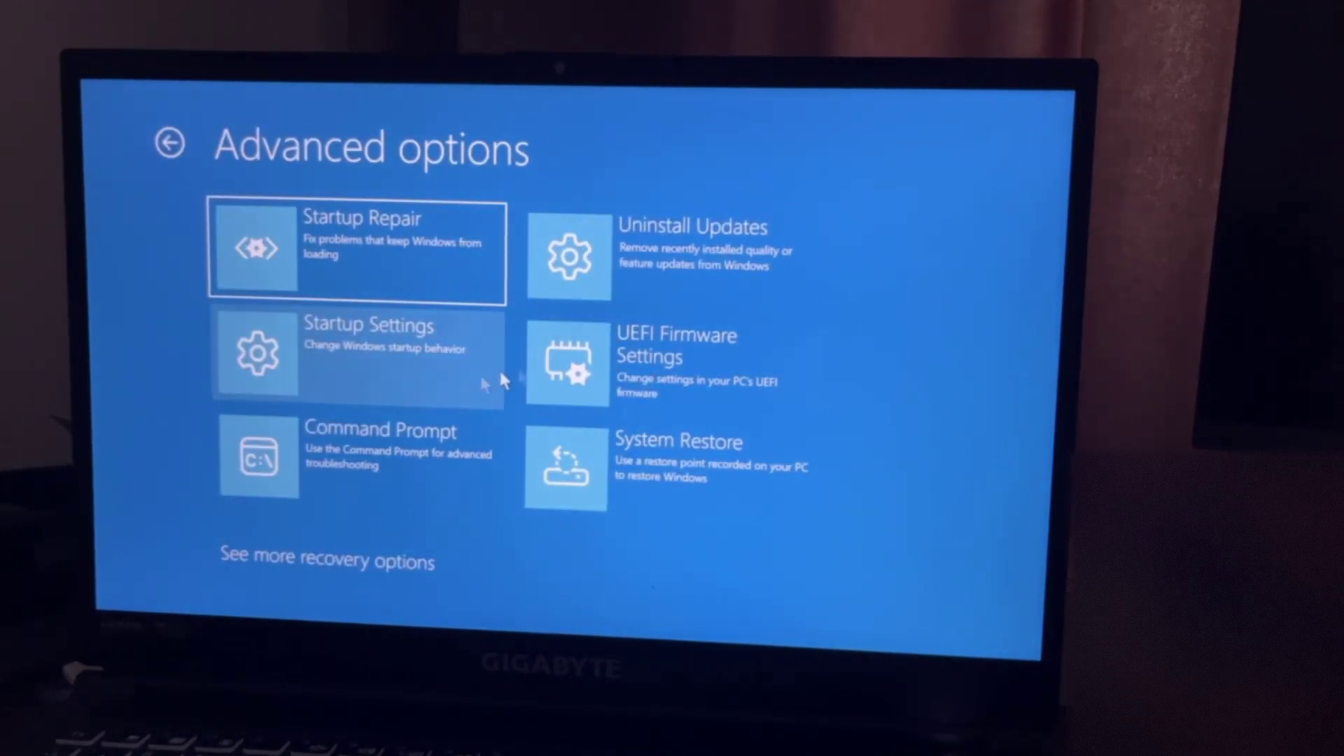
pyautogui.click(659, 363)
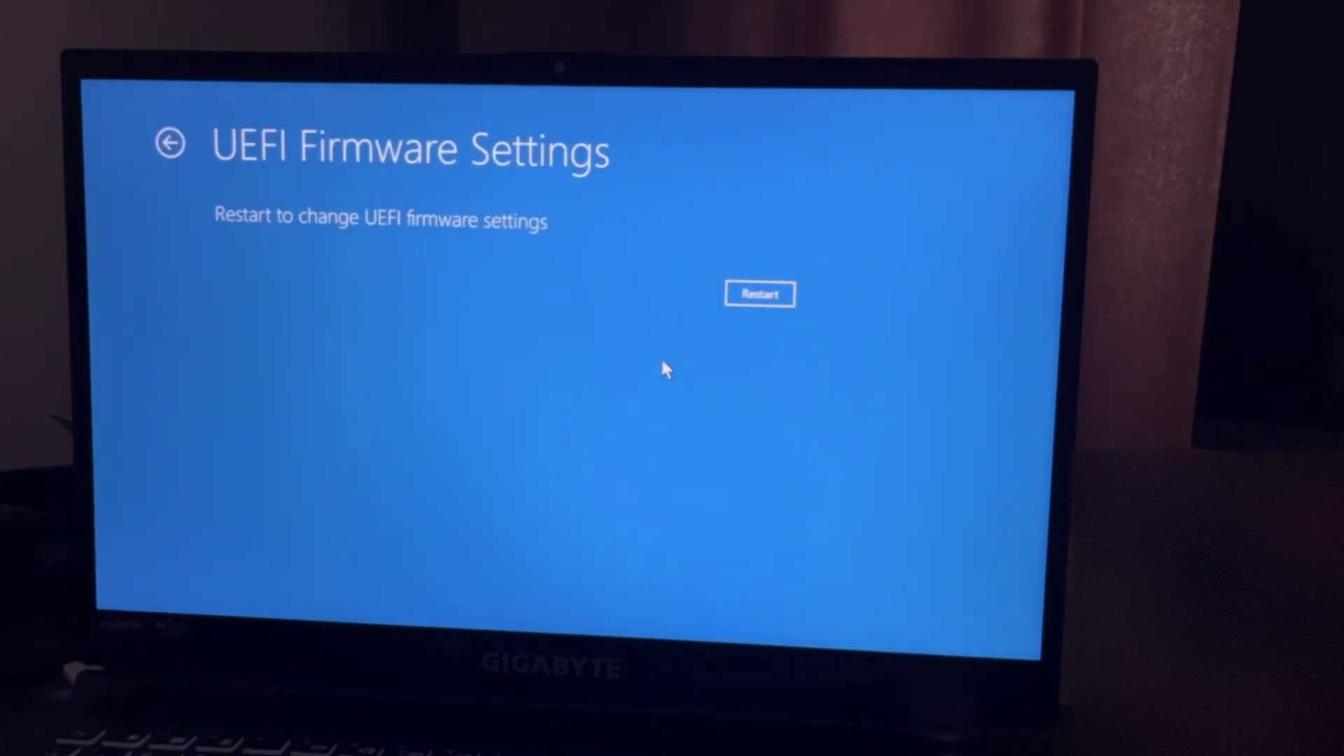
pyautogui.click(755, 297)
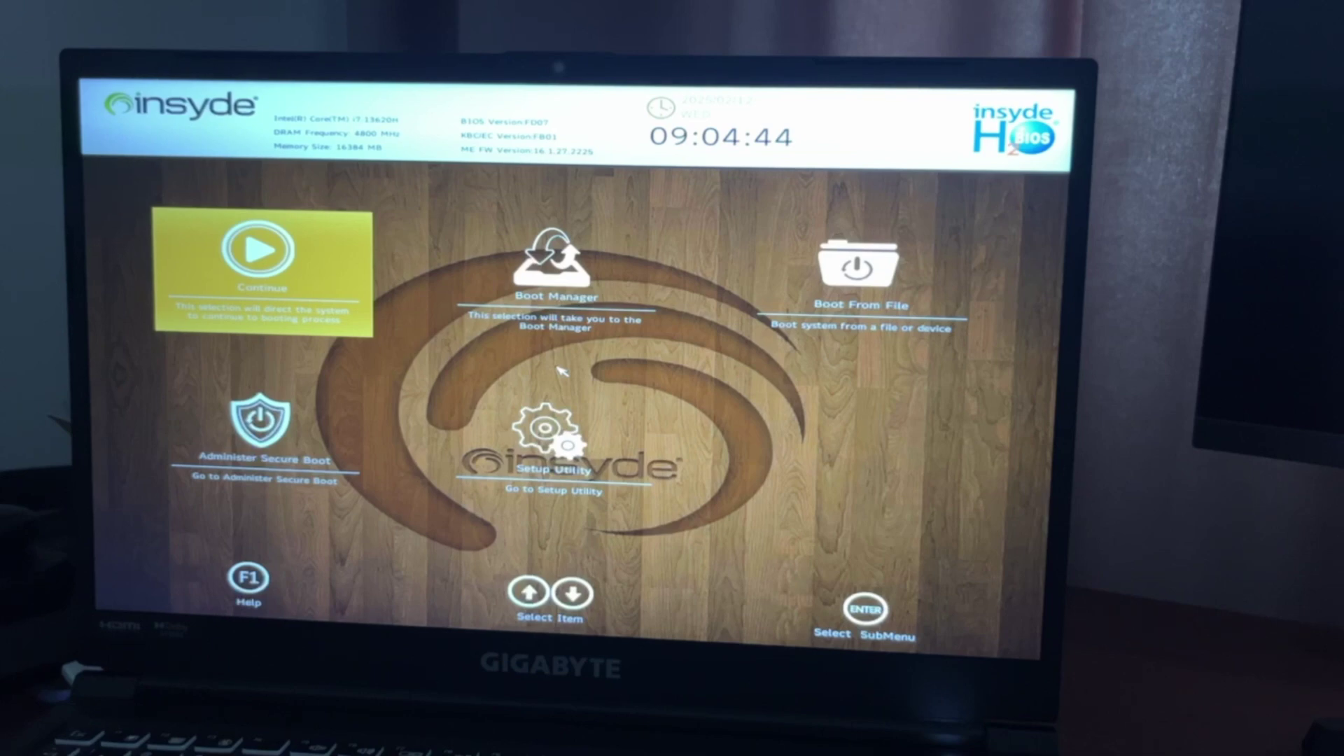
# Open Administer Secure Boot and verify Secure Boot Status is Enabled
pyautogui.click(224, 455)
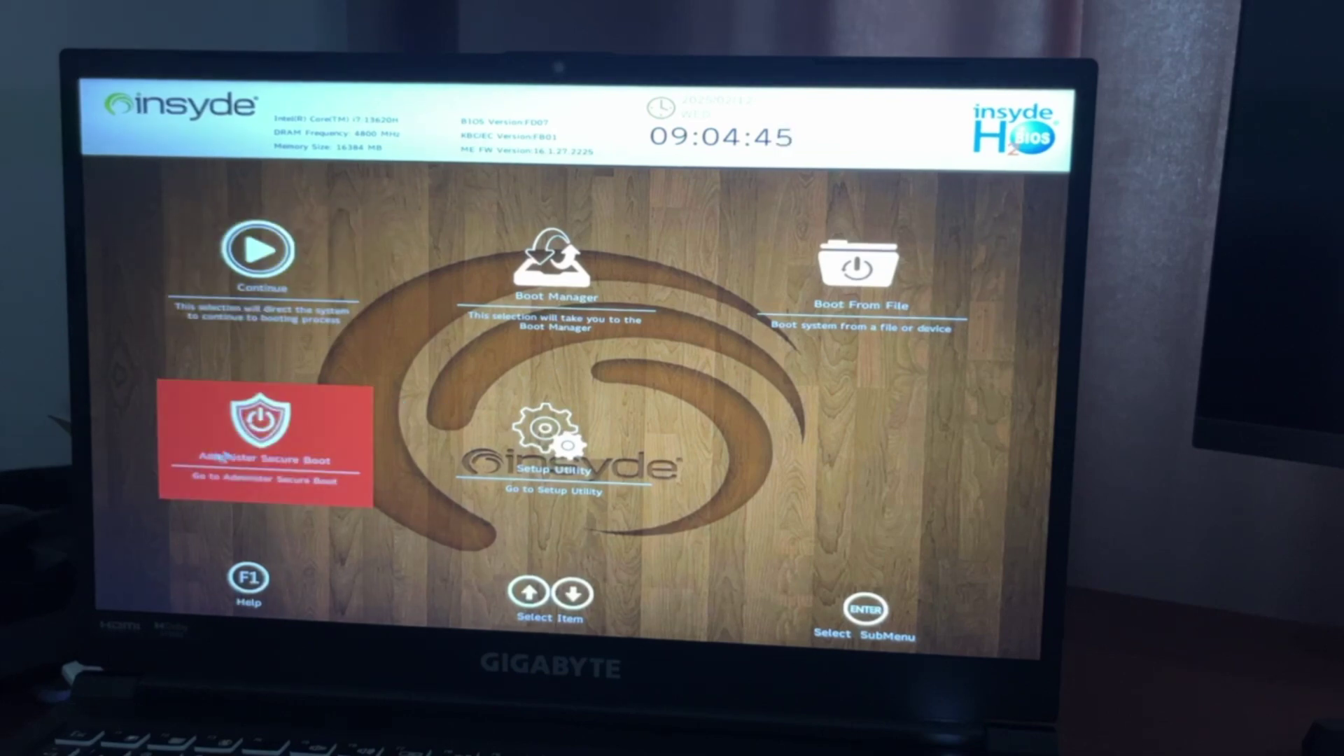
pyautogui.click(356, 435)
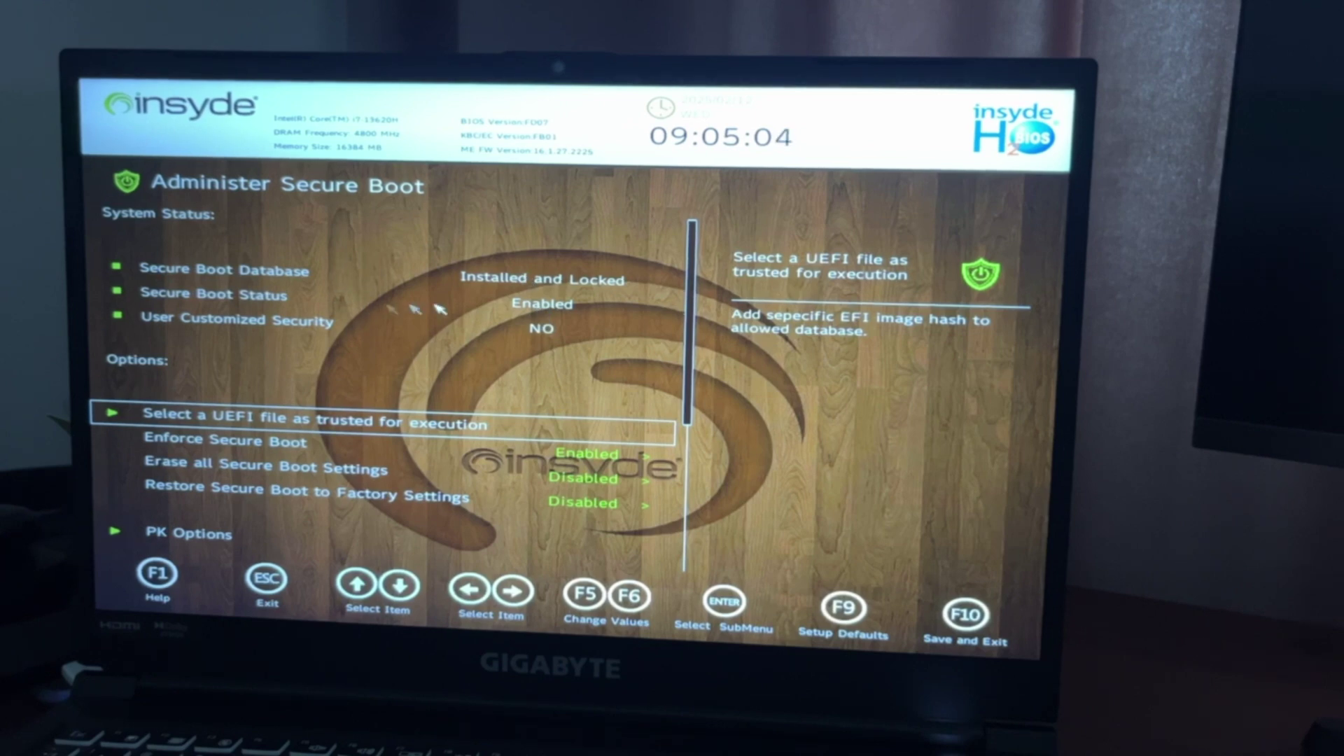
pyautogui.click(560, 306)
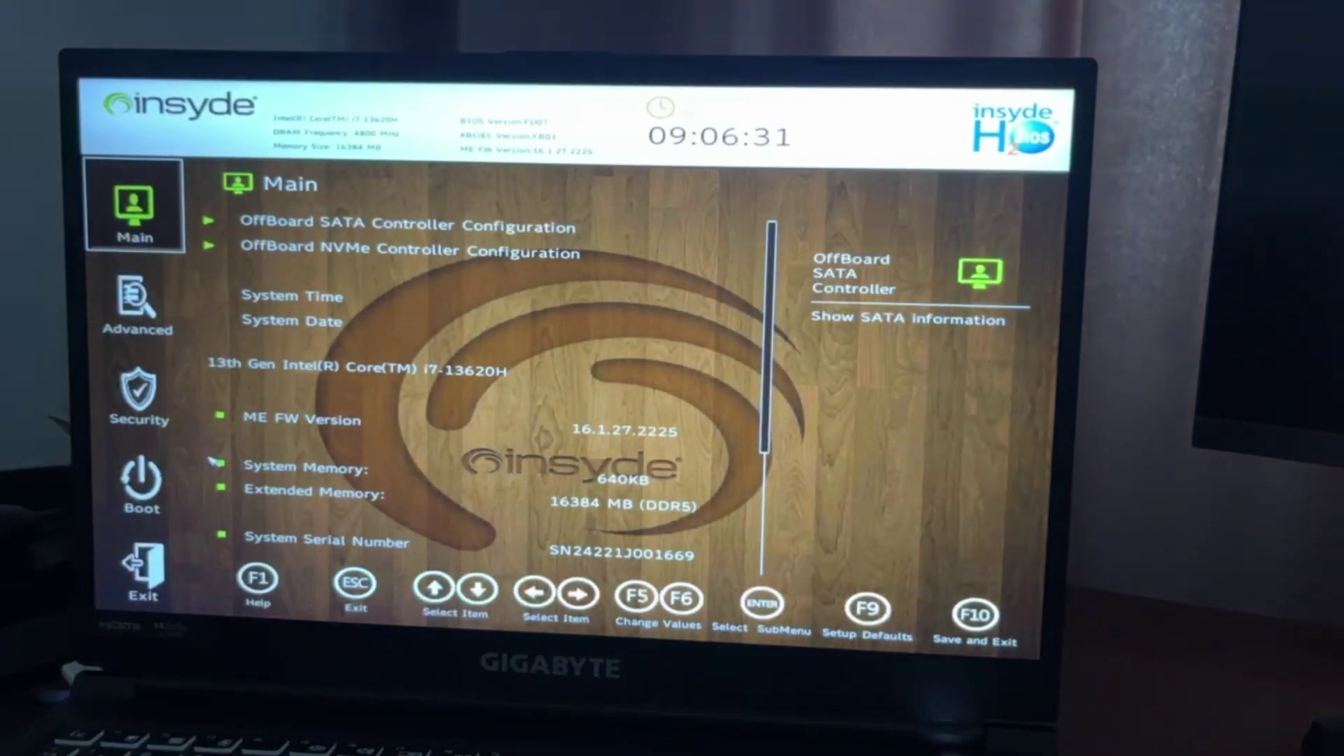
# Set Clear TPM to Enabled under Security > TPM Configuration, then save and exit with F10
pyautogui.click(139, 392)
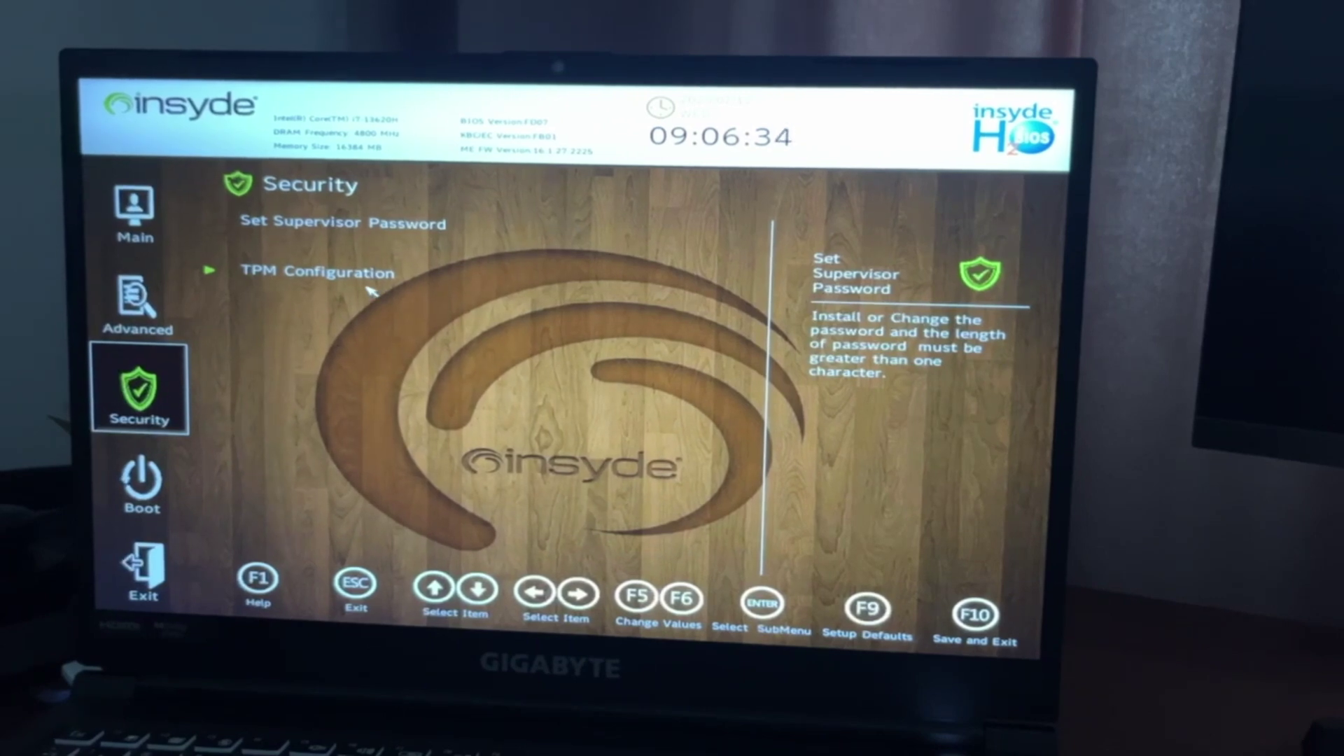
pyautogui.click(224, 273)
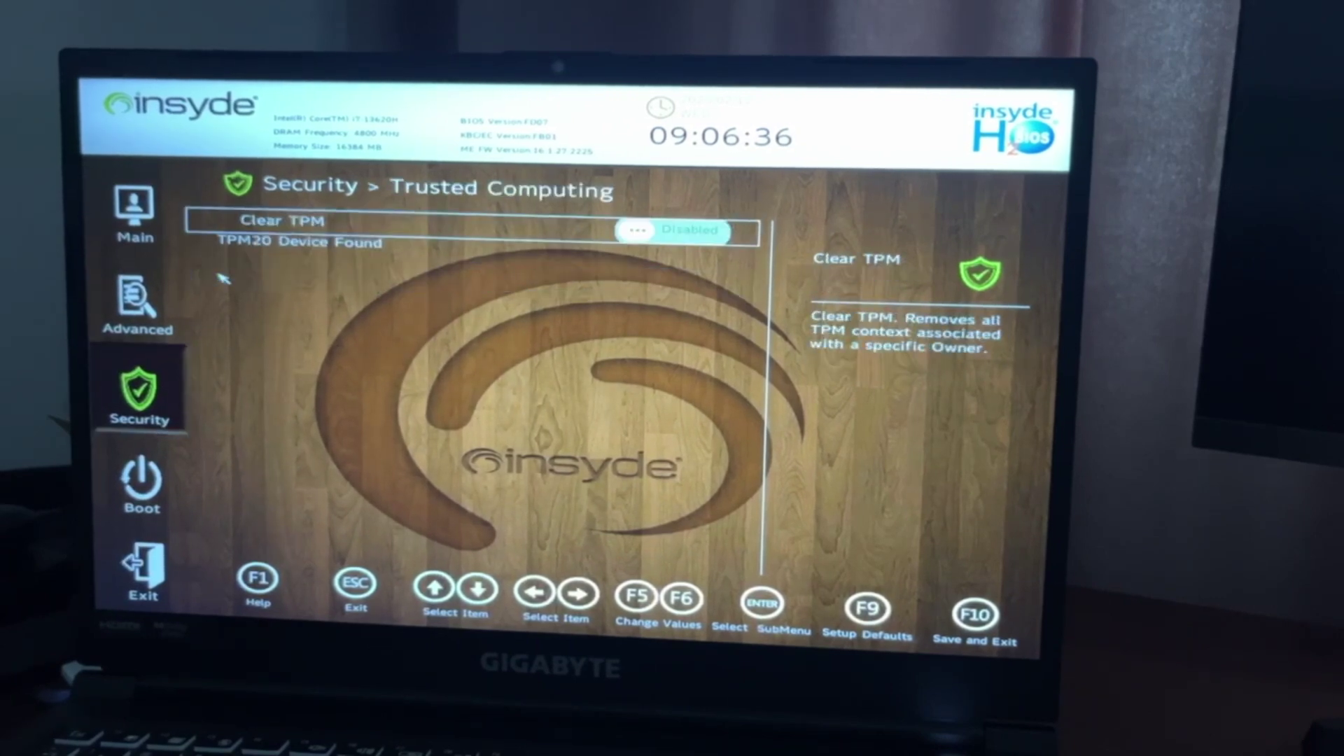
pyautogui.click(679, 233)
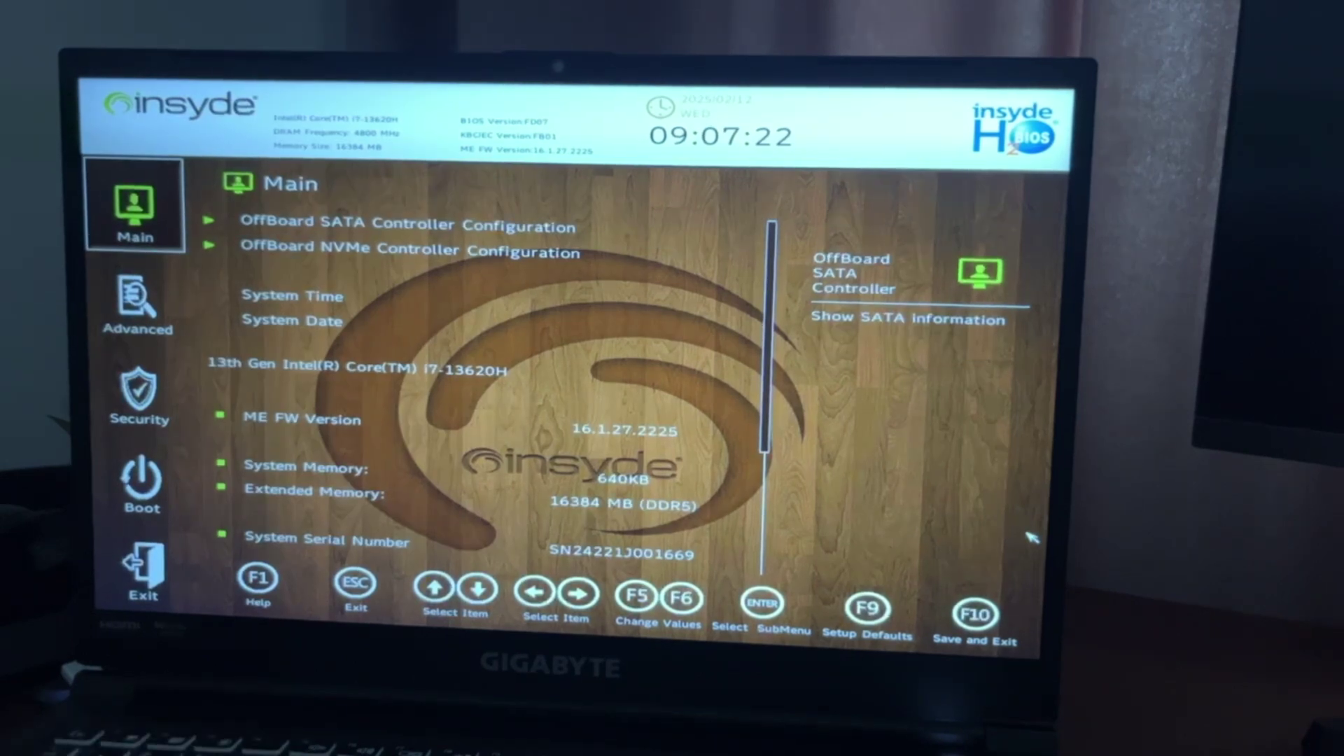
pyautogui.press('F10')
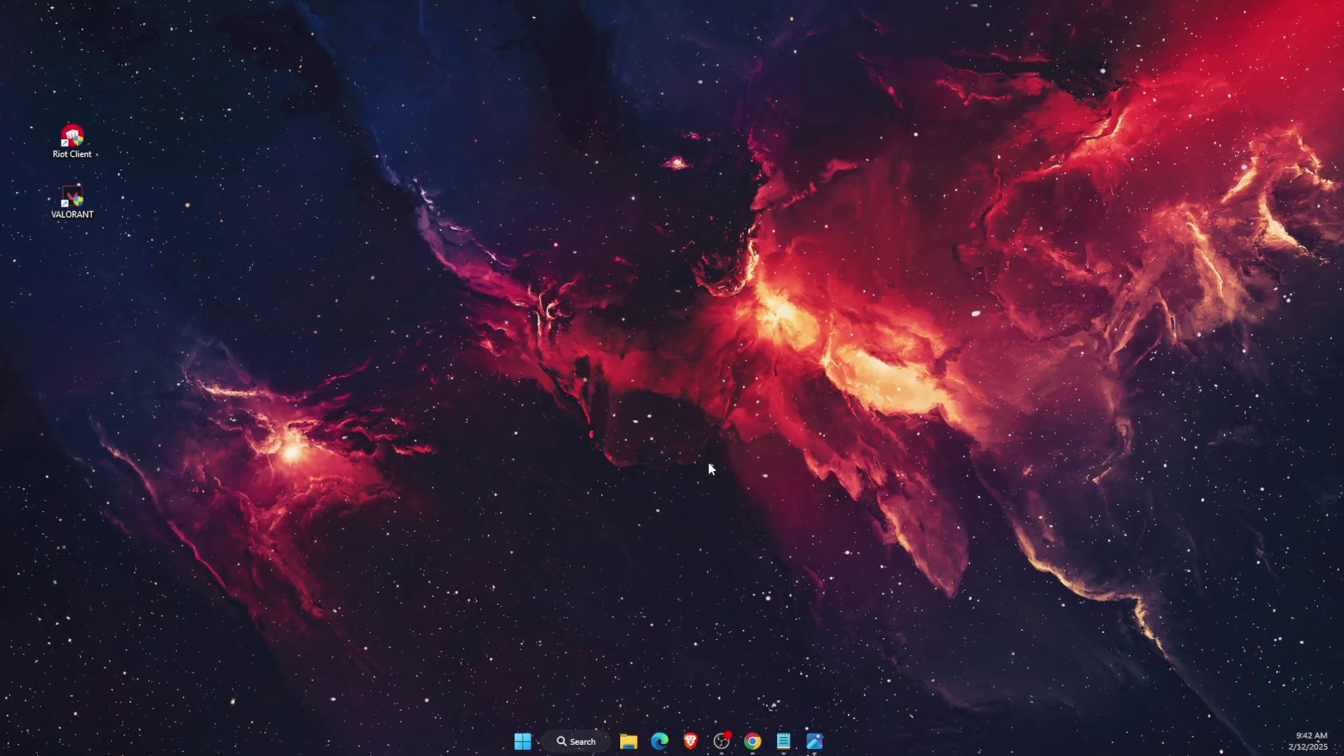
pyautogui.click(602, 746)
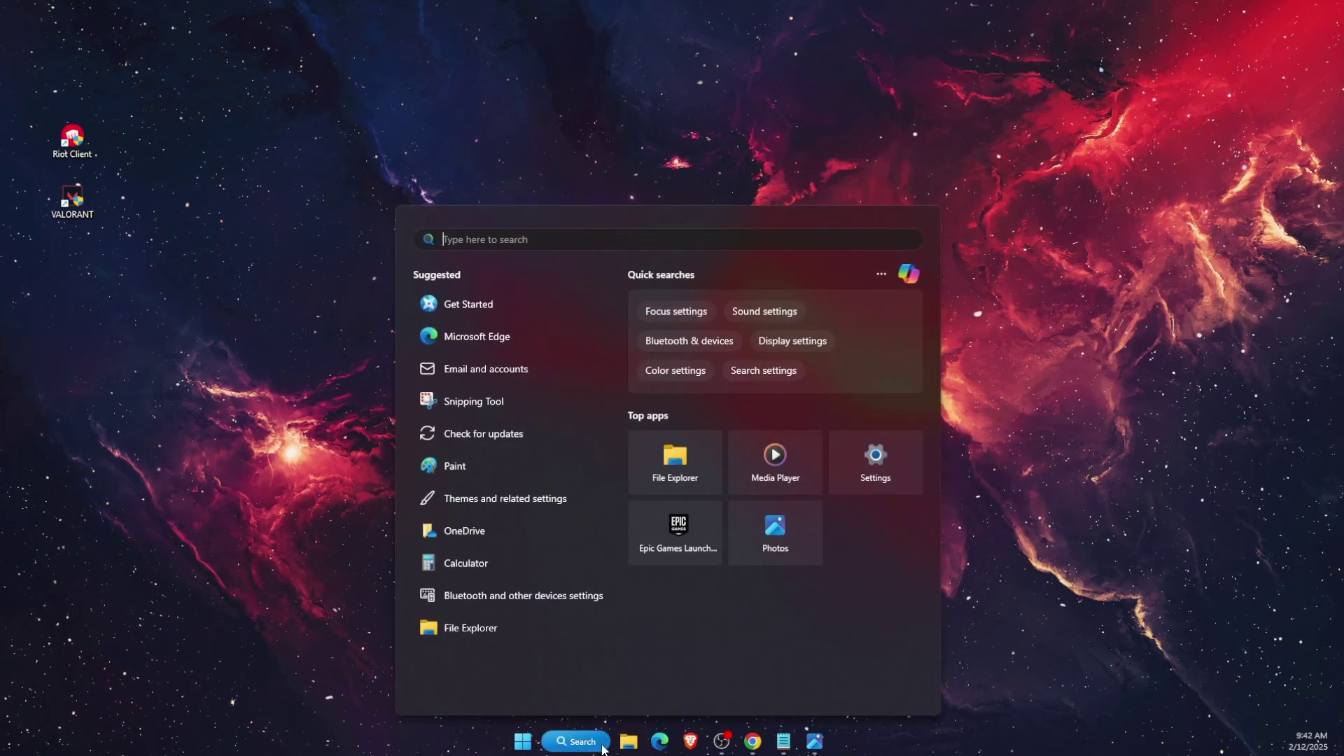
pyautogui.write('sys')
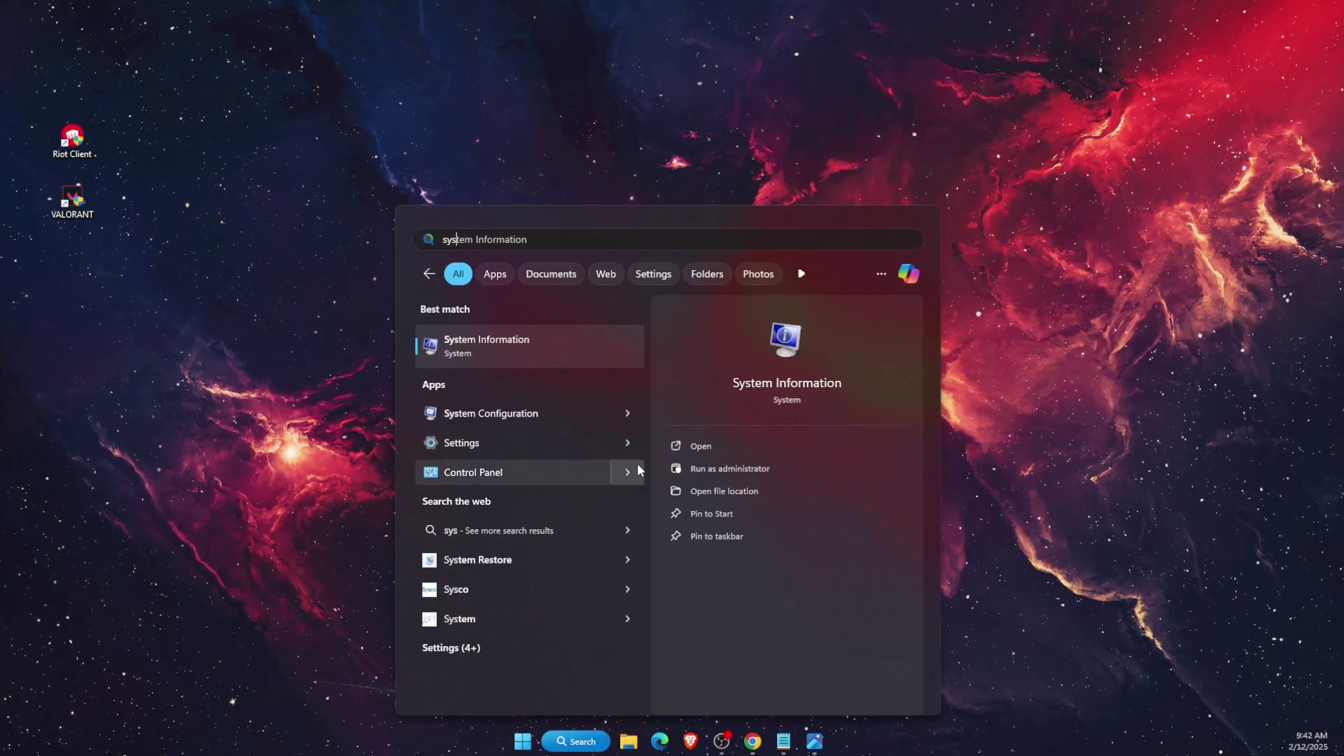
pyautogui.click(606, 329)
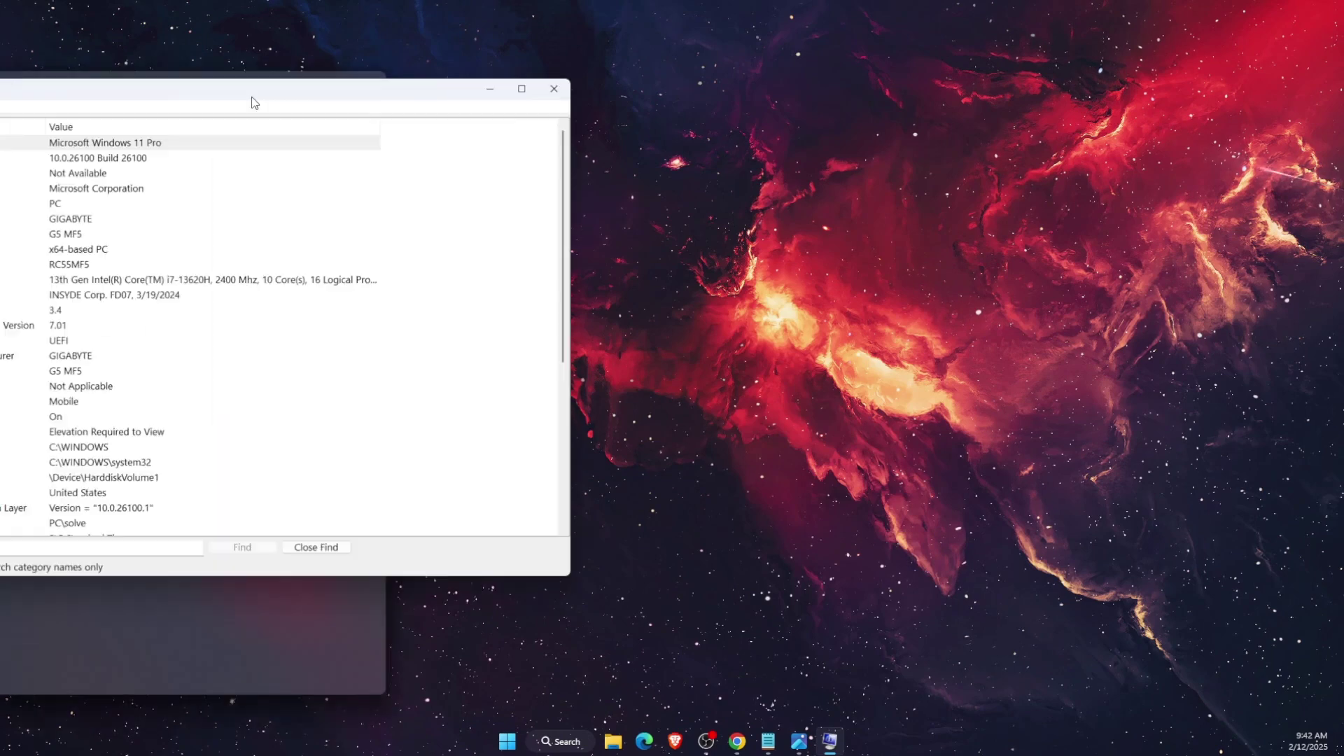
pyautogui.click(728, 437)
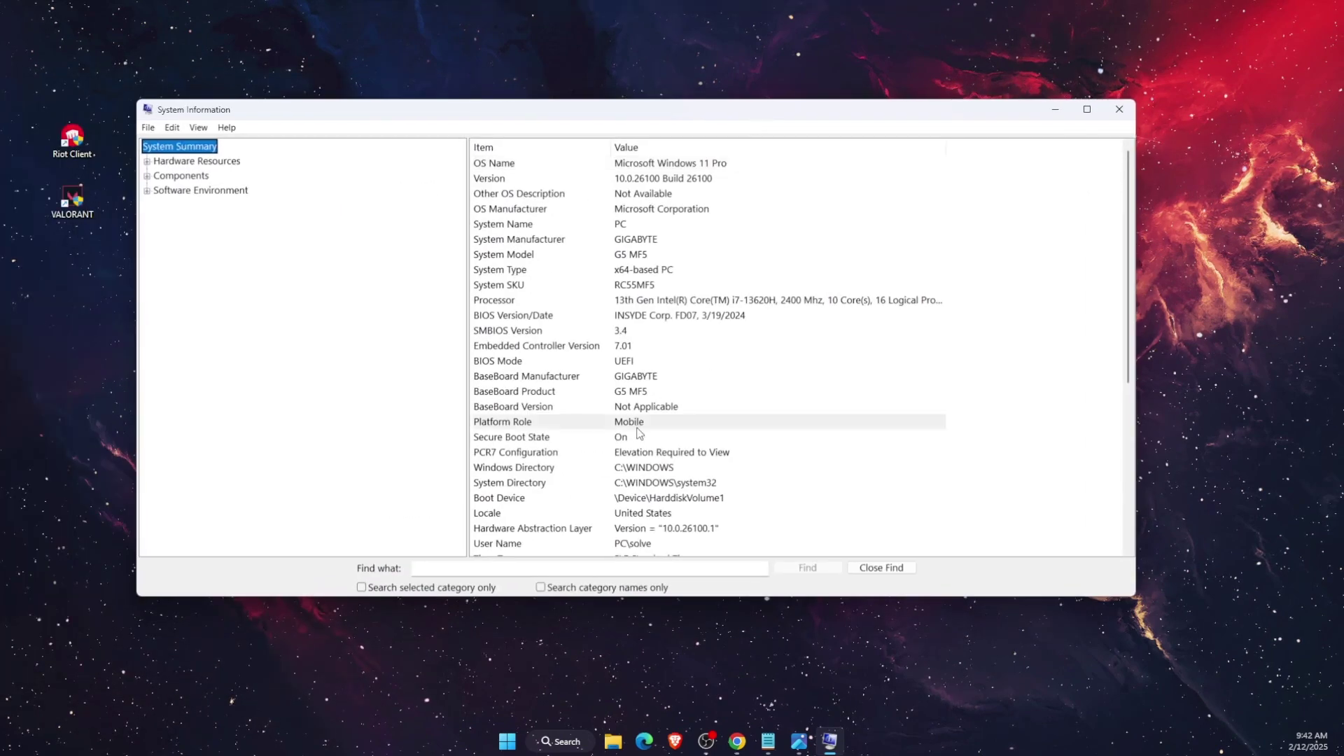
pyautogui.click(1119, 112)
pyautogui.click(570, 746)
pyautogui.write('tp')
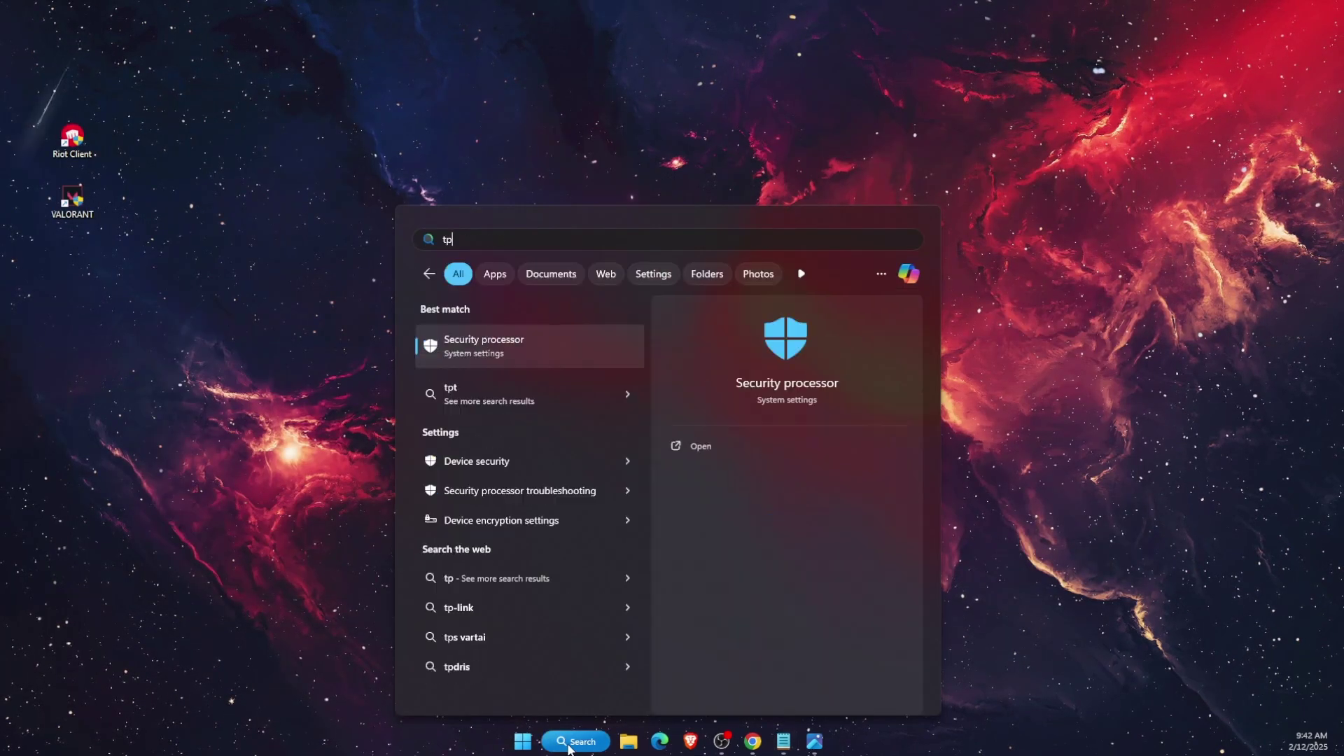
pyautogui.write('m.msc')
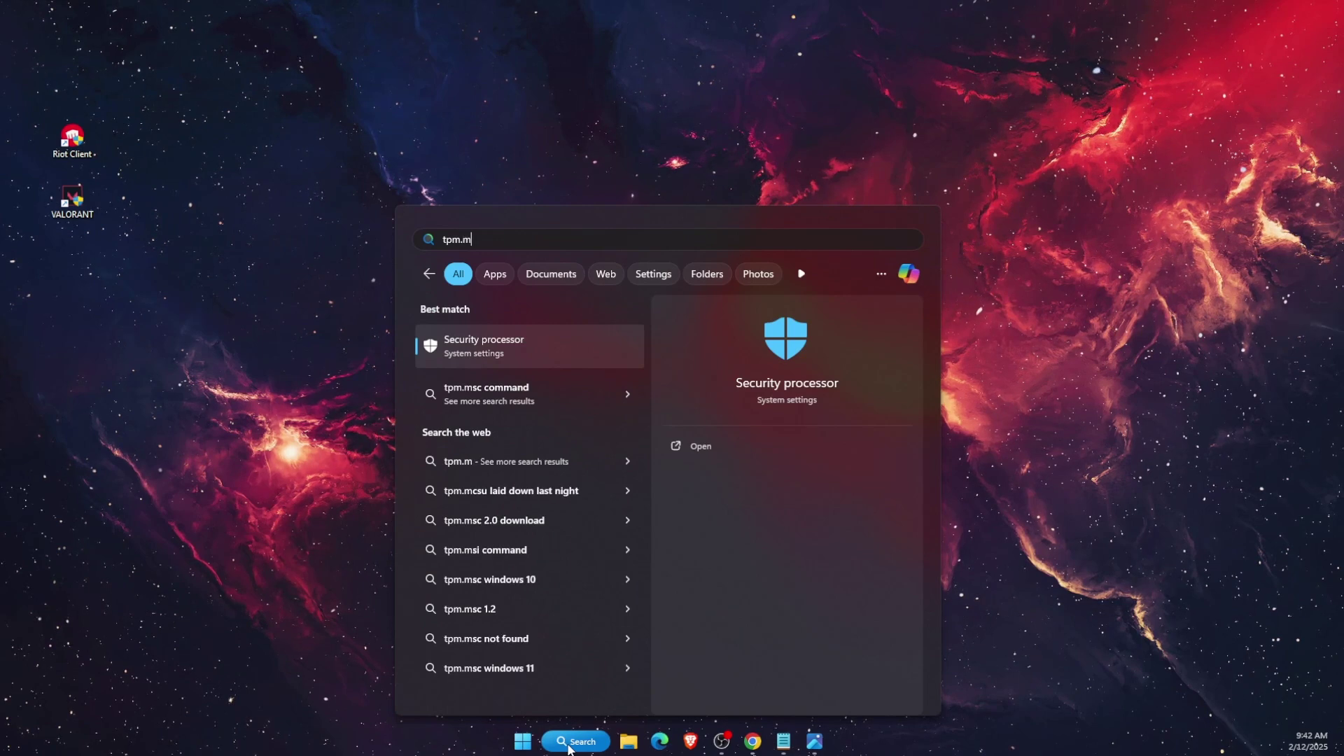
pyautogui.click(613, 350)
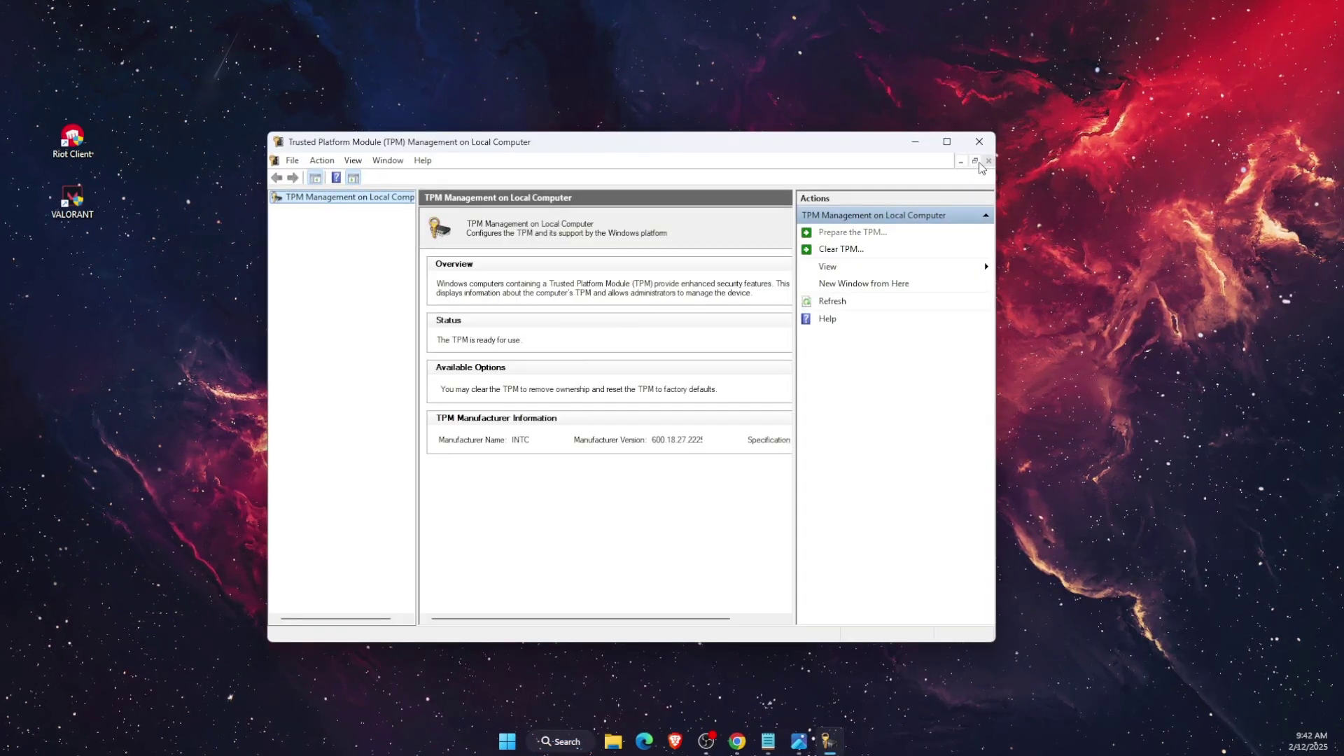
pyautogui.click(978, 141)
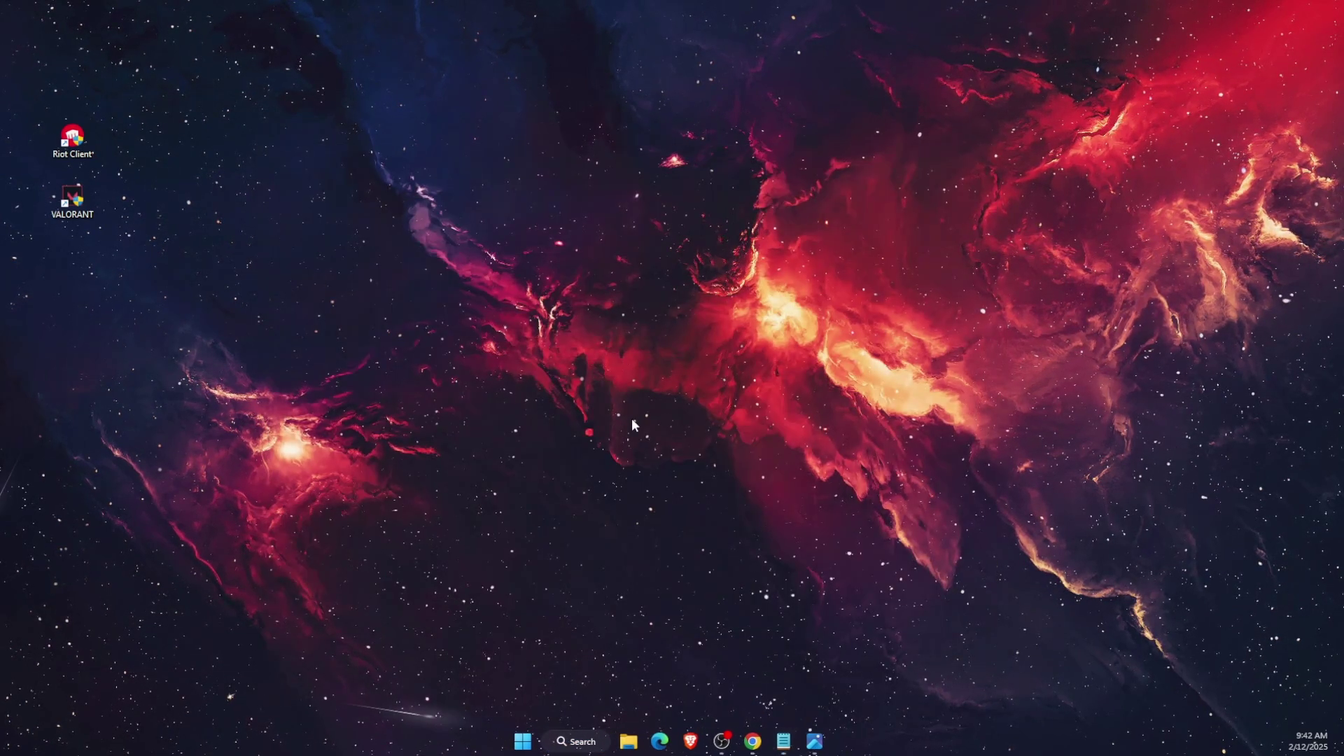